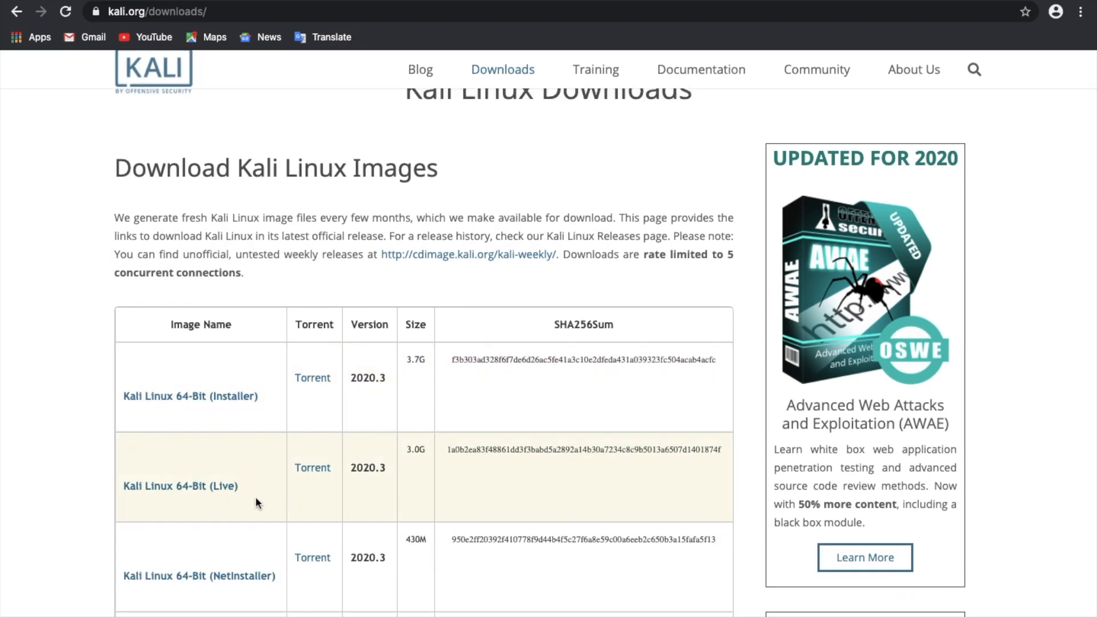
# Scroll the kali.org downloads table down to the VirtualBox image rows at the bottom
pyautogui.scroll(-5, 490, 491)
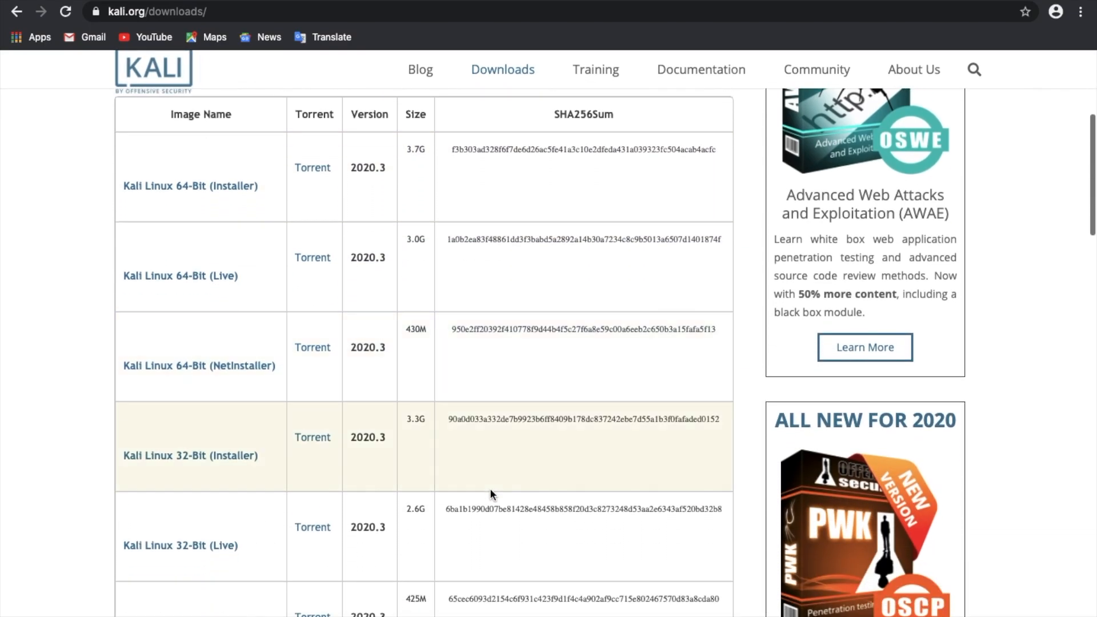
pyautogui.scroll(-2, 467, 438)
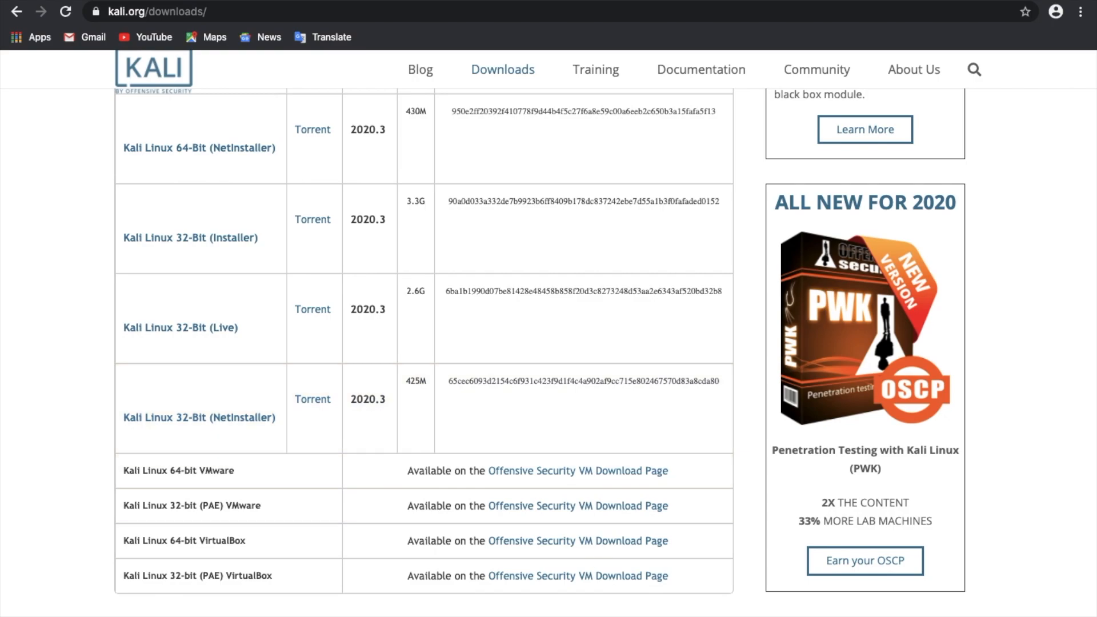
# Go to the Offensive Security VM download page and expand the Kali Linux VirtualBox images table
pyautogui.click(616, 545)
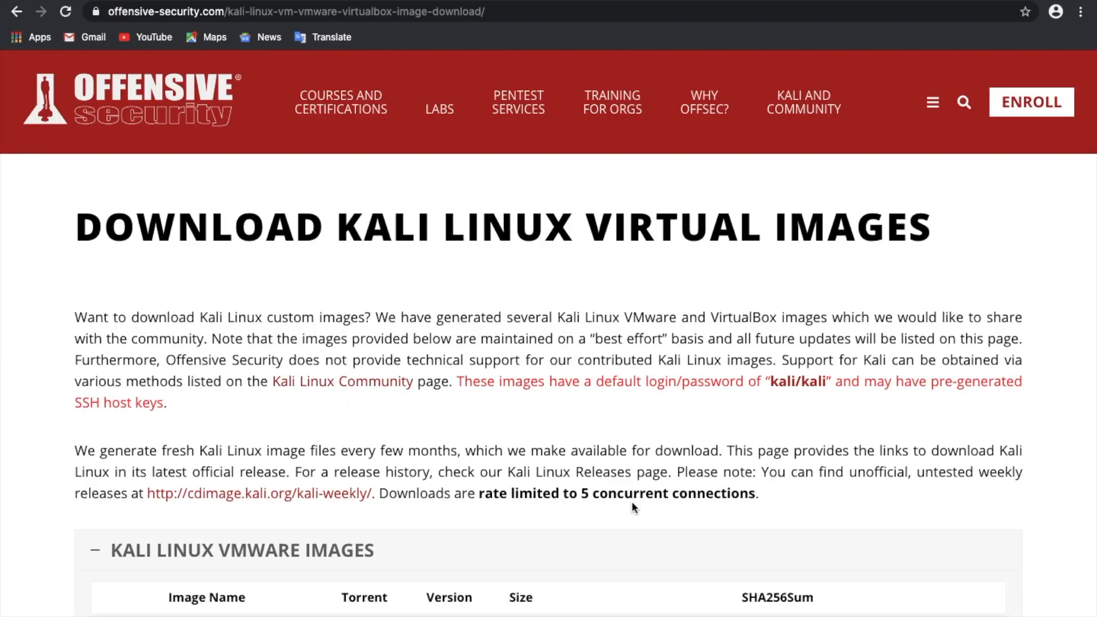
pyautogui.scroll(-6, 631, 501)
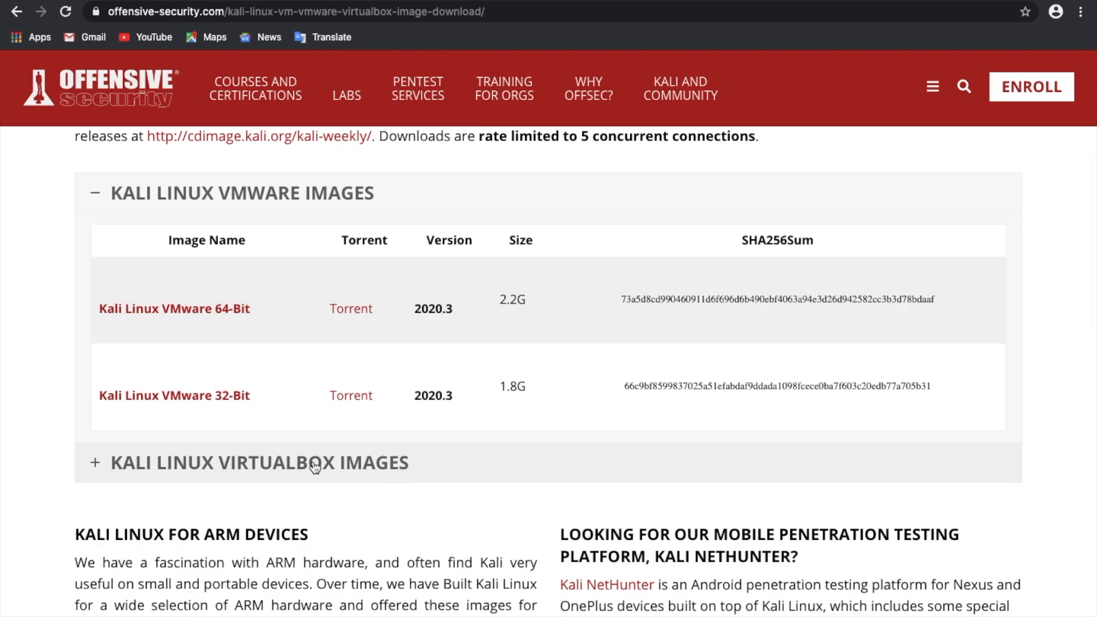
pyautogui.click(314, 464)
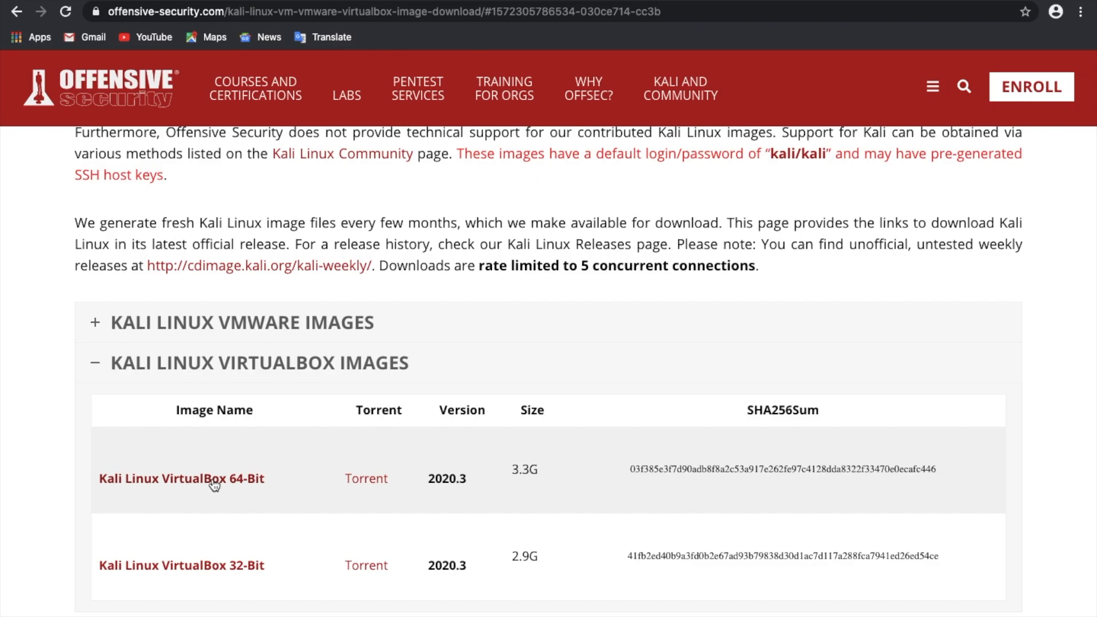
# Start the 64-Bit VirtualBox image download, cancel the save dialog, and switch to the desktop
pyautogui.click(214, 484)
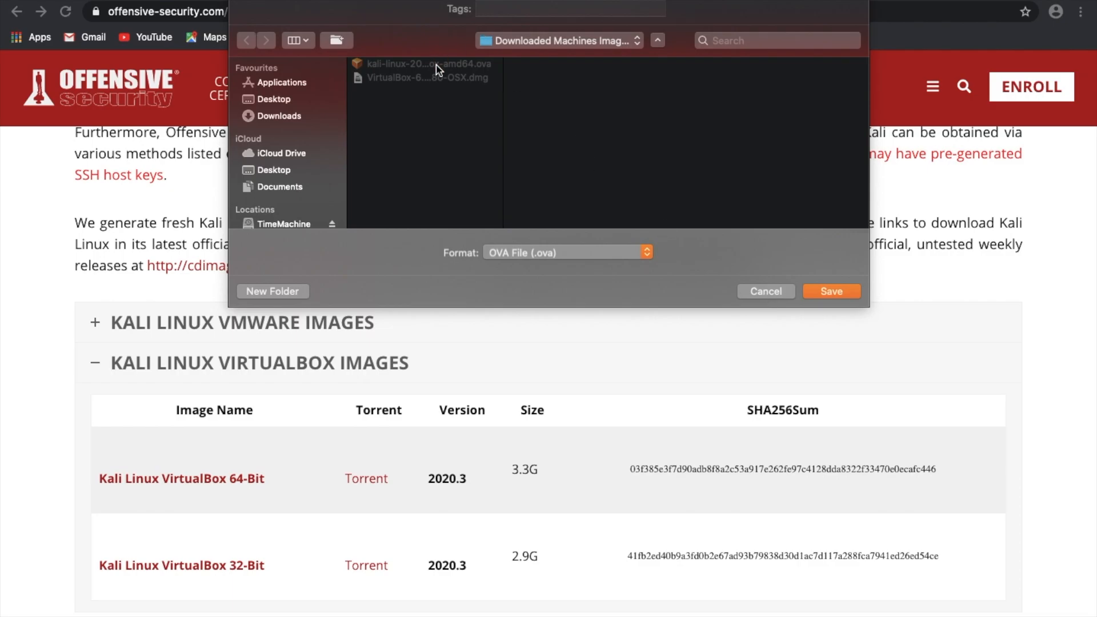
pyautogui.click(765, 291)
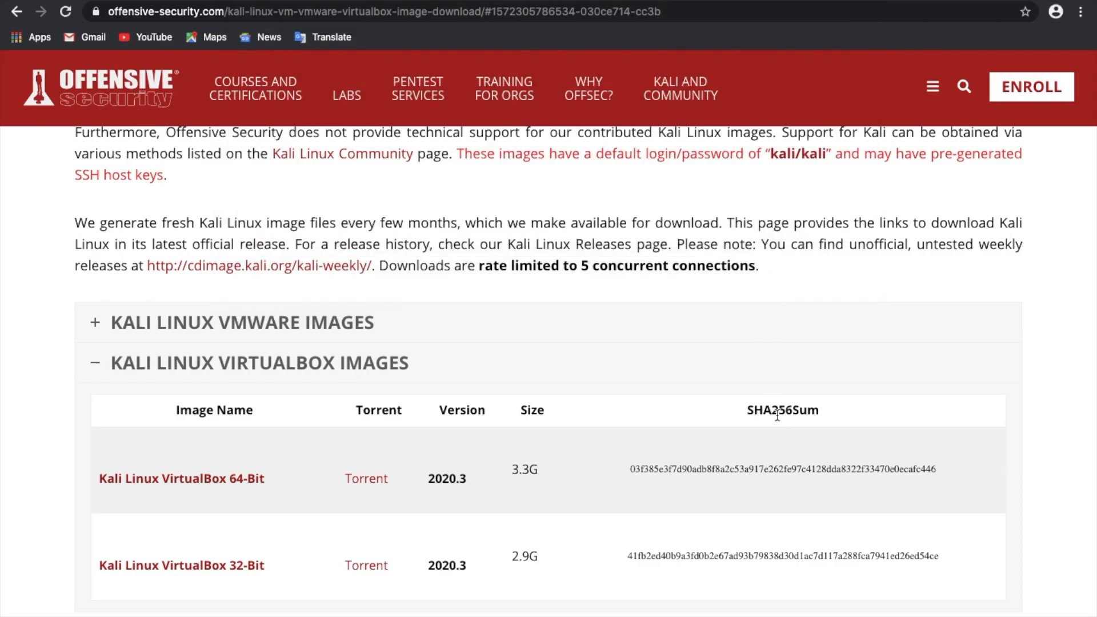
pyautogui.hotkey('ctrl', 'Right')
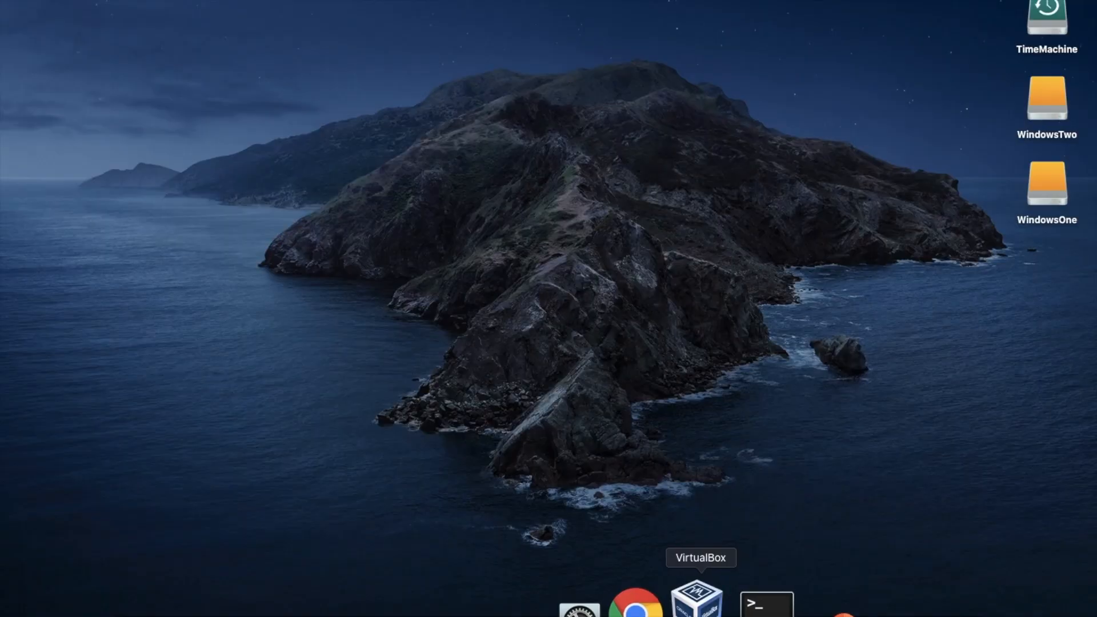
# Launch VirtualBox and pick kali-linux-2020.3-vbox-amd64.ova from WindowsOne > Downloaded Machines Images to import
pyautogui.click(697, 600)
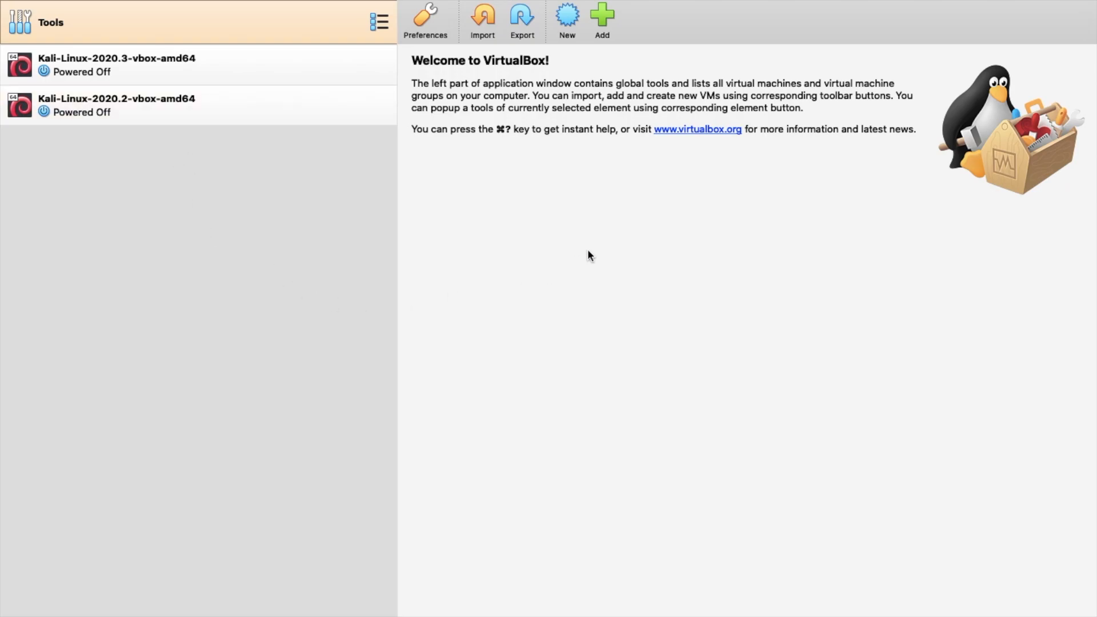
pyautogui.click(483, 17)
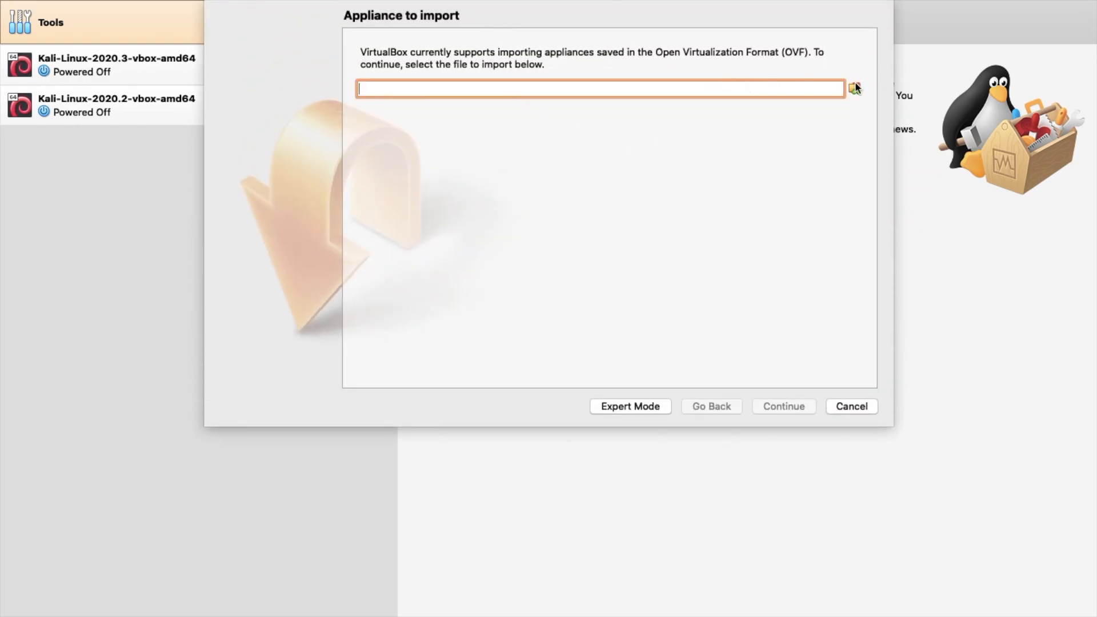
pyautogui.click(855, 89)
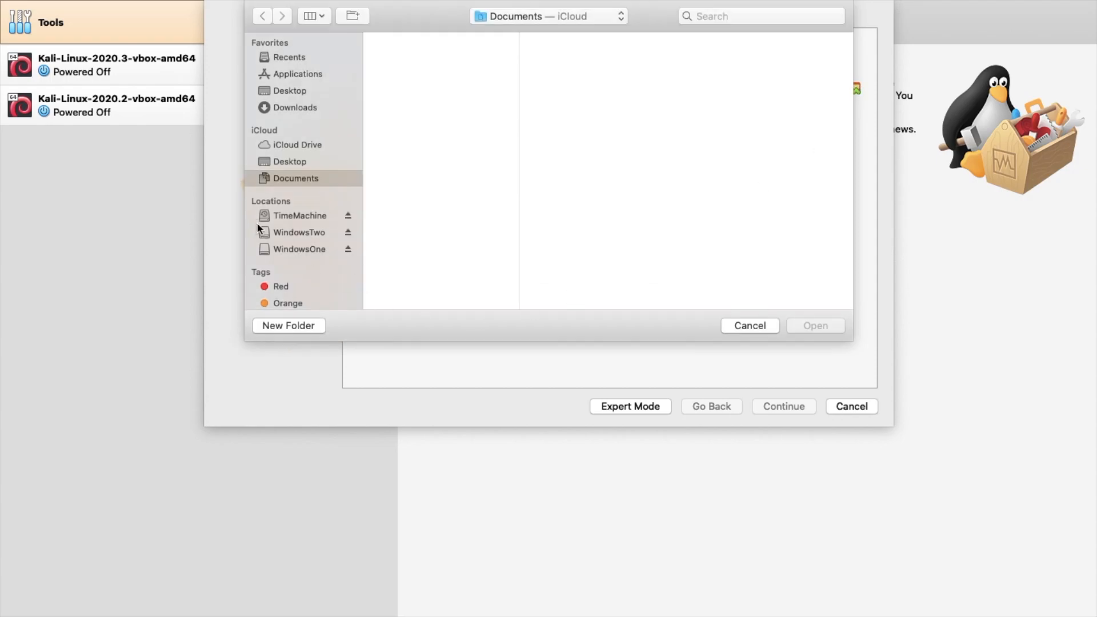
pyautogui.click(315, 249)
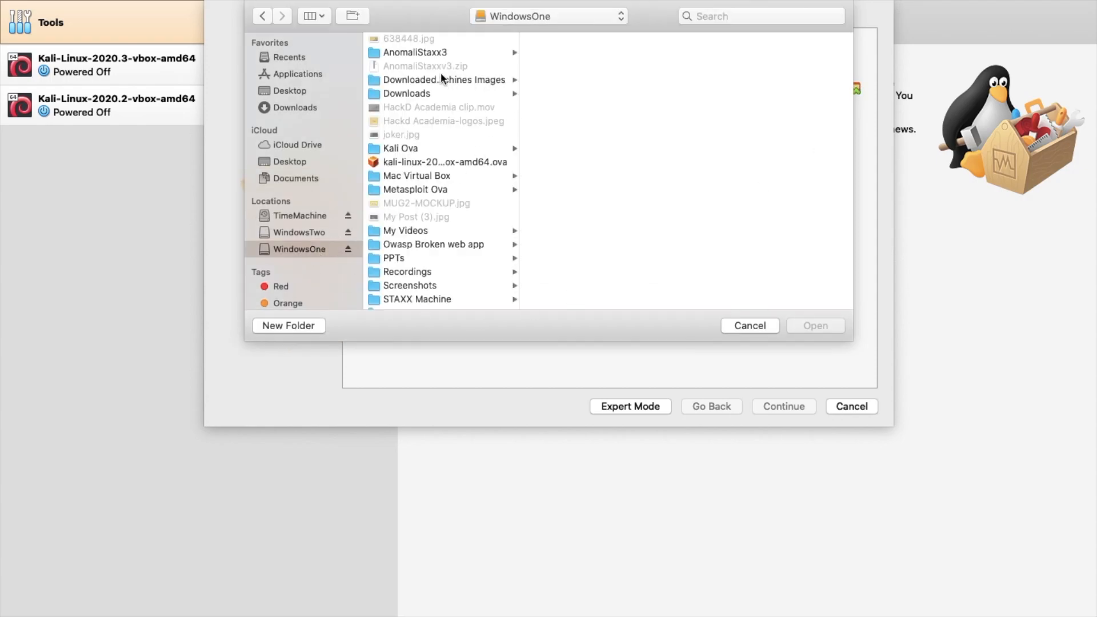
pyautogui.click(419, 83)
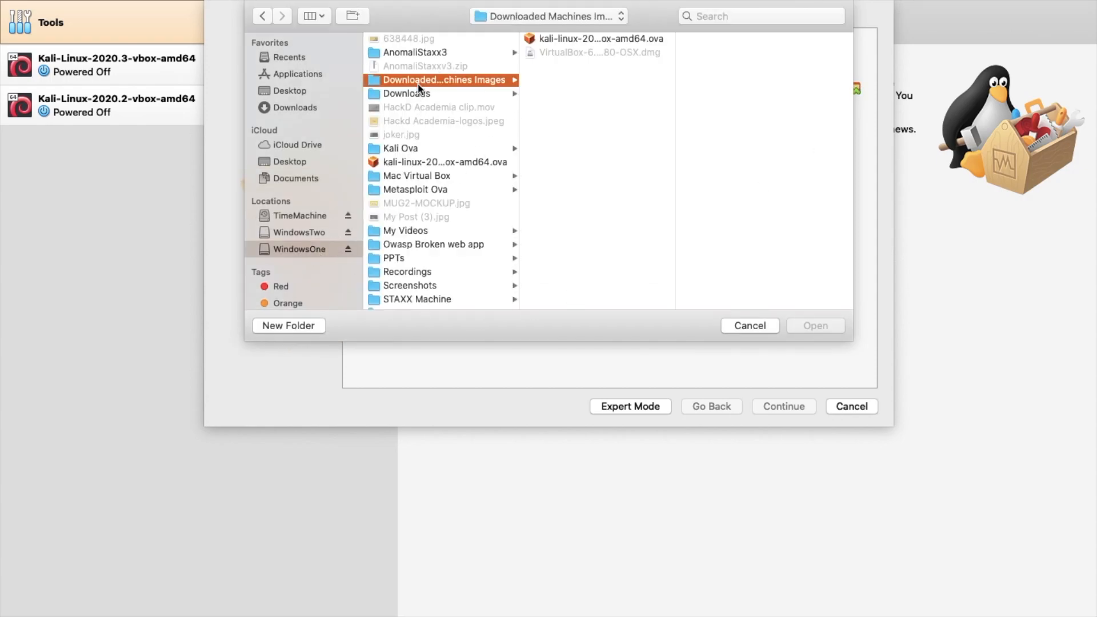
pyautogui.click(573, 37)
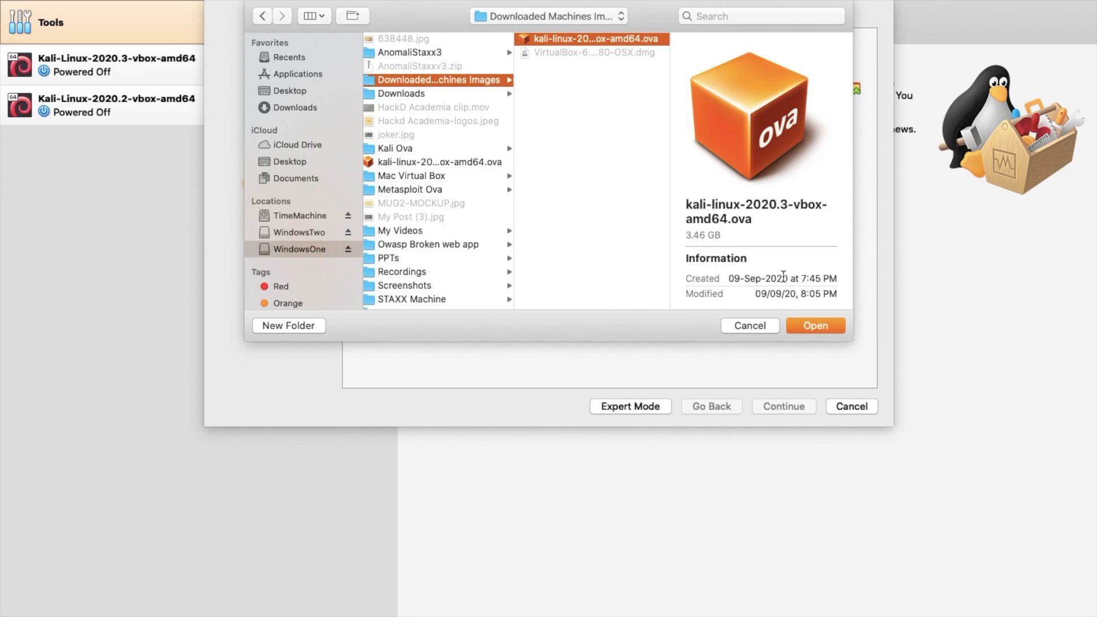
pyautogui.click(815, 326)
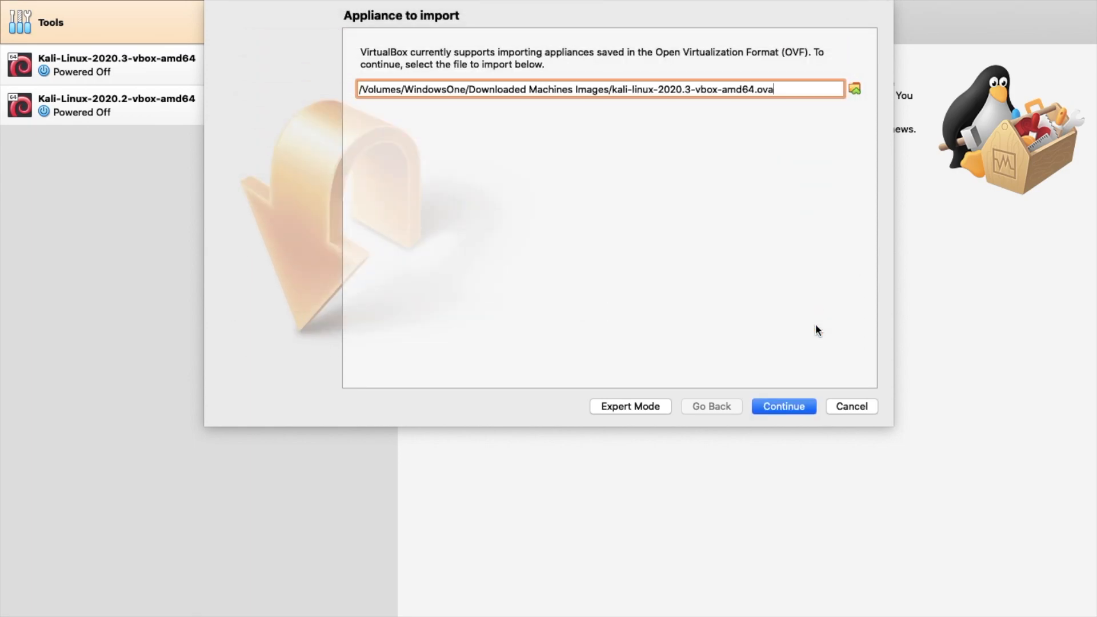
# Rename the imported machine to Kali-Linux-2020.3 by removing the '-vbox-amd64 1' suffix
pyautogui.click(781, 405)
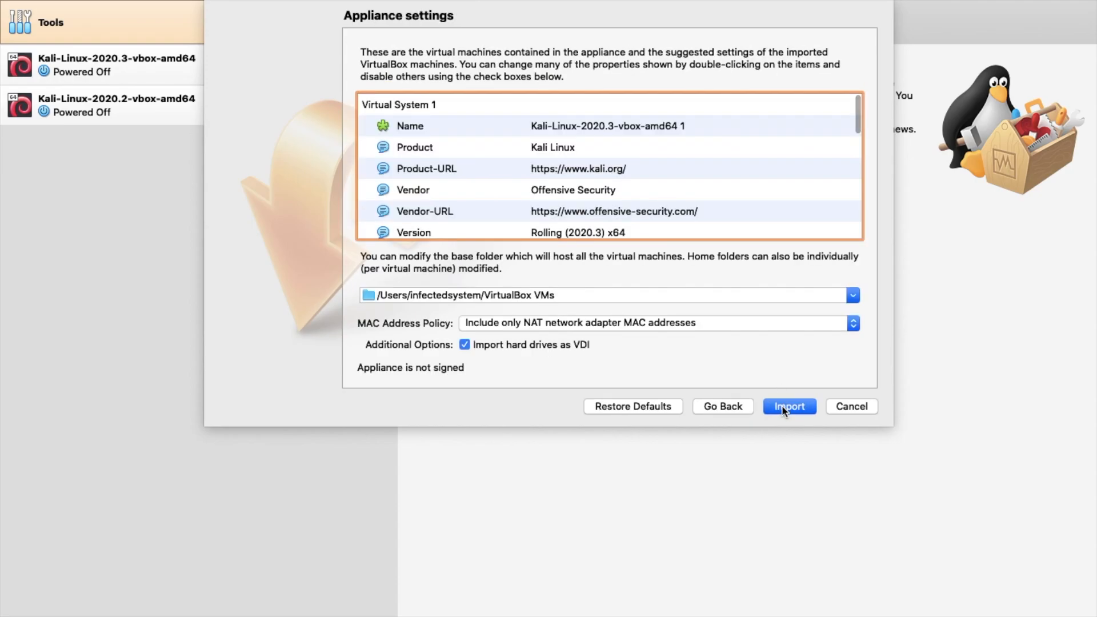
pyautogui.doubleClick(621, 124)
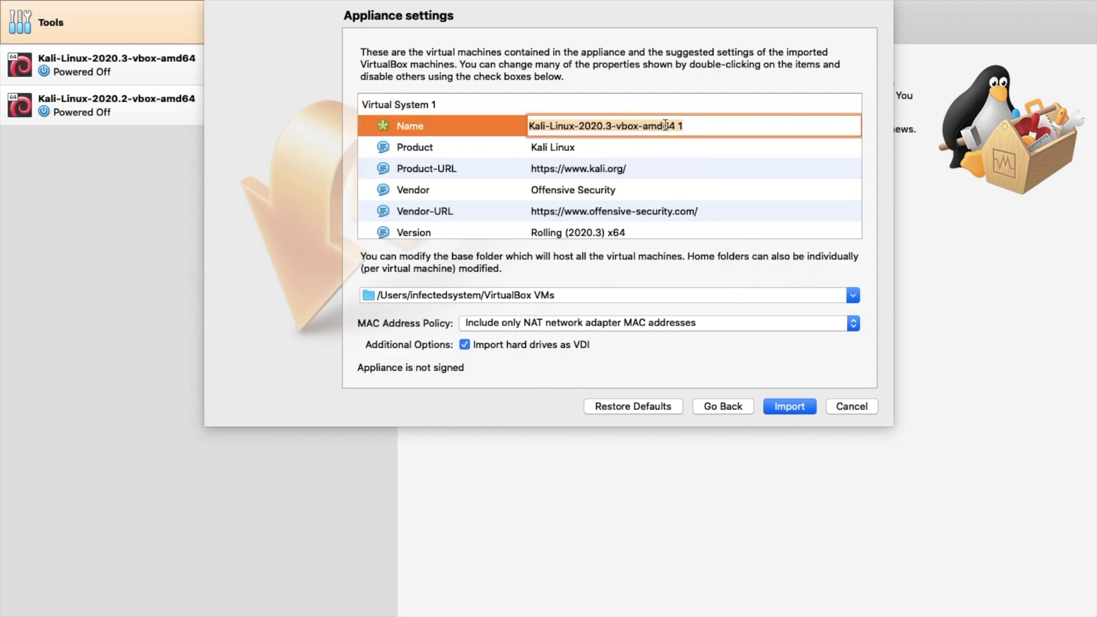
pyautogui.click(726, 126)
pyautogui.moveTo(726, 125); pyautogui.dragTo(614, 127)
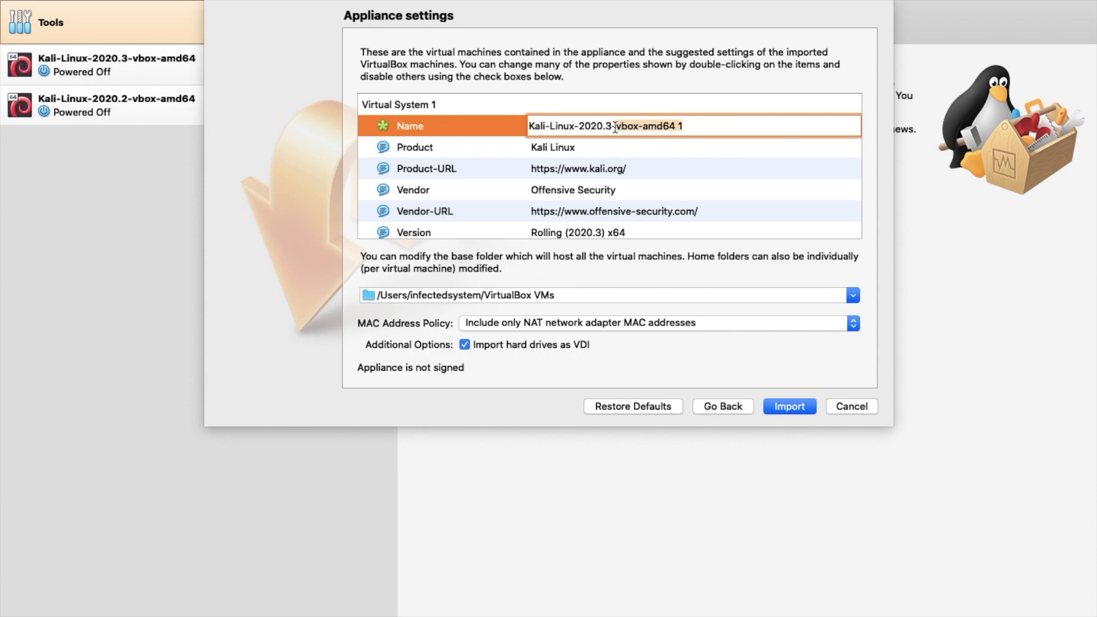
pyautogui.press('BackSpace')
pyautogui.press('BackSpace')
# Lower the appliance's CPU count from 2 to 1
pyautogui.scroll(-5, 688, 186)
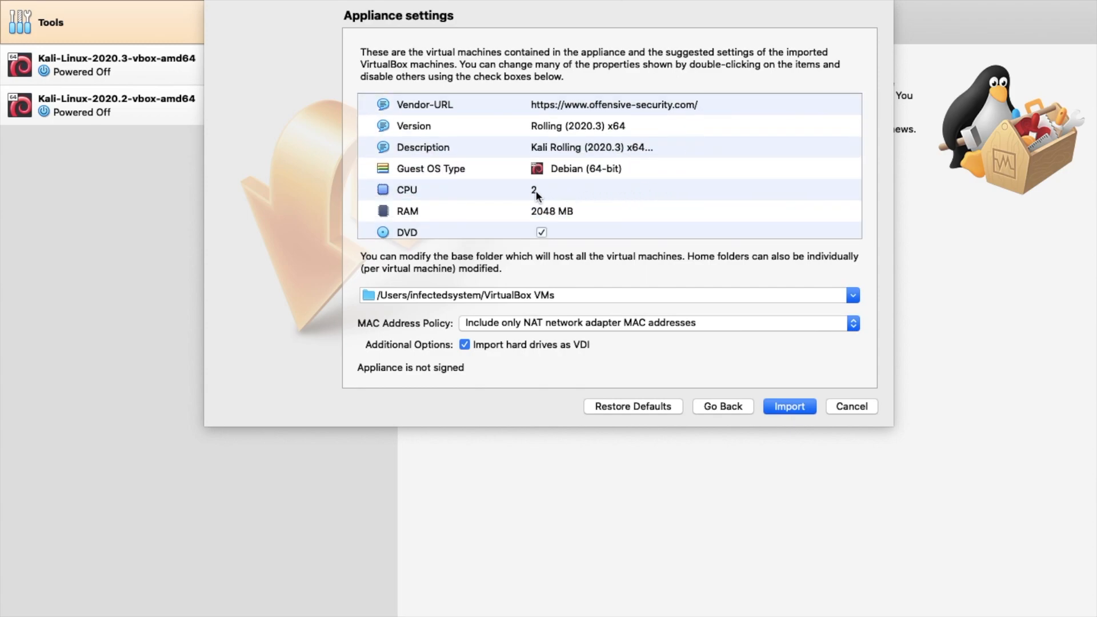
pyautogui.doubleClick(537, 193)
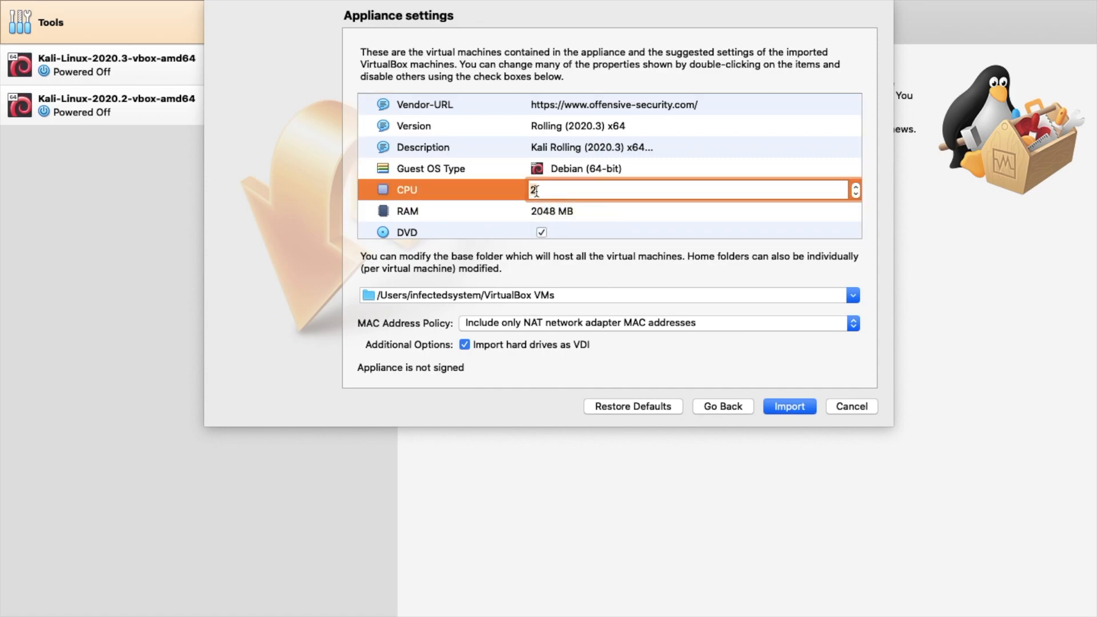
pyautogui.write('1')
pyautogui.click(549, 215)
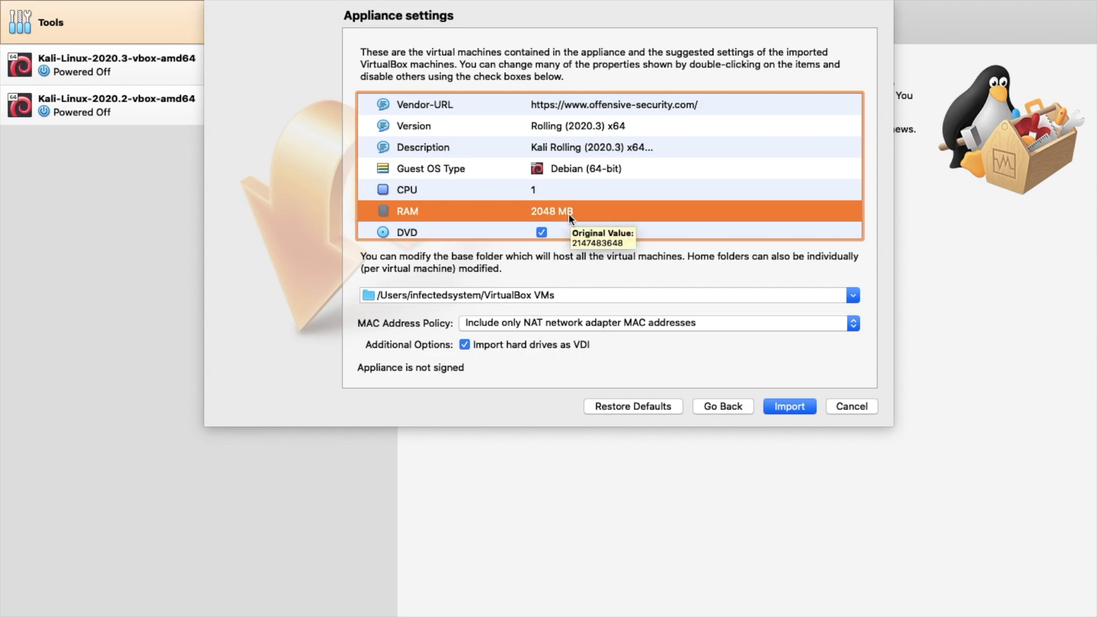
pyautogui.scroll(-4, 568, 214)
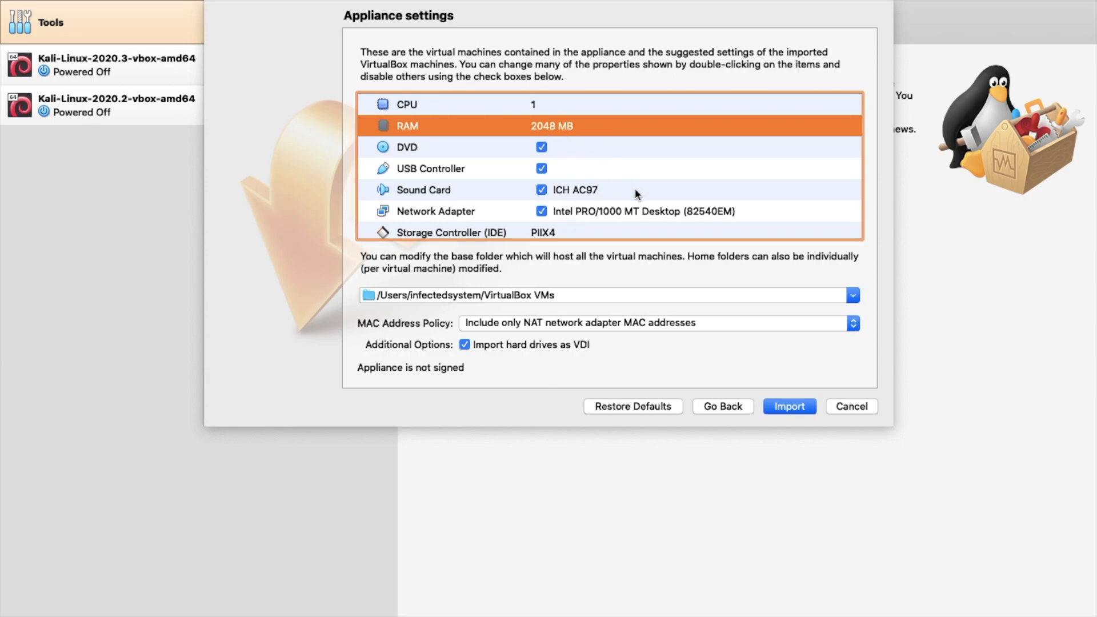
pyautogui.scroll(-3, 640, 194)
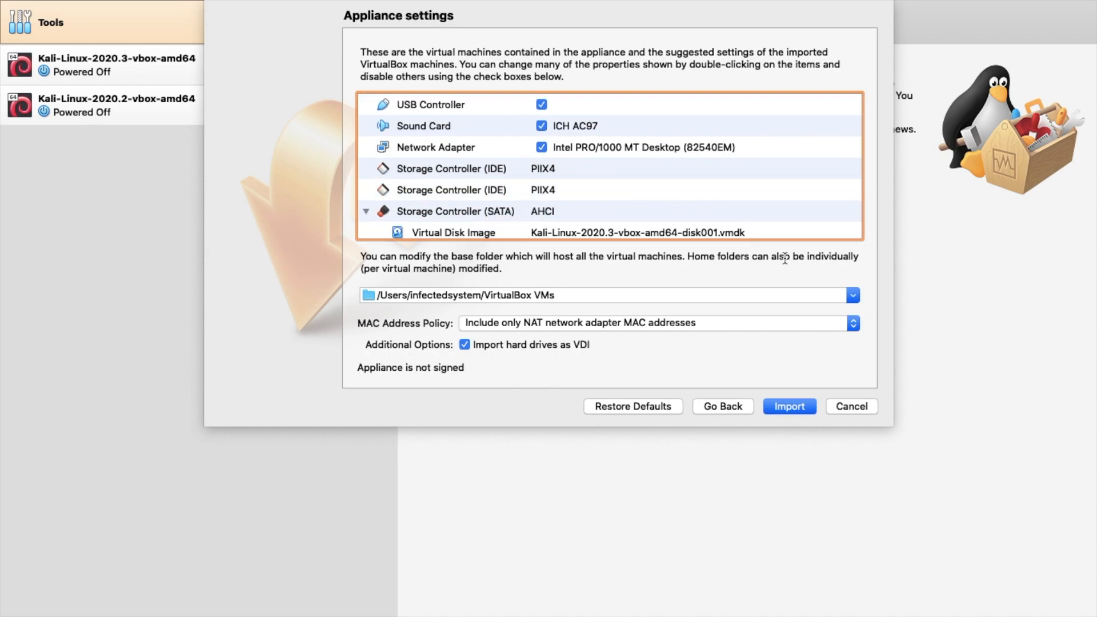
# Create a Test folder on WindowsOne and set /Volumes/WindowsOne/Test as the base folder
pyautogui.click(852, 296)
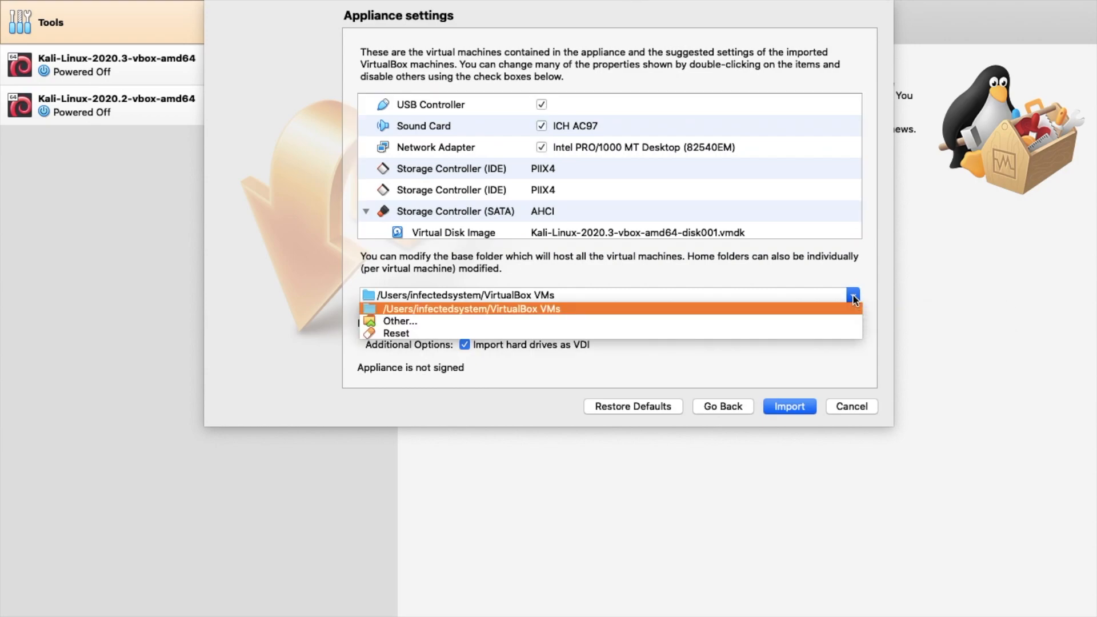
pyautogui.click(684, 321)
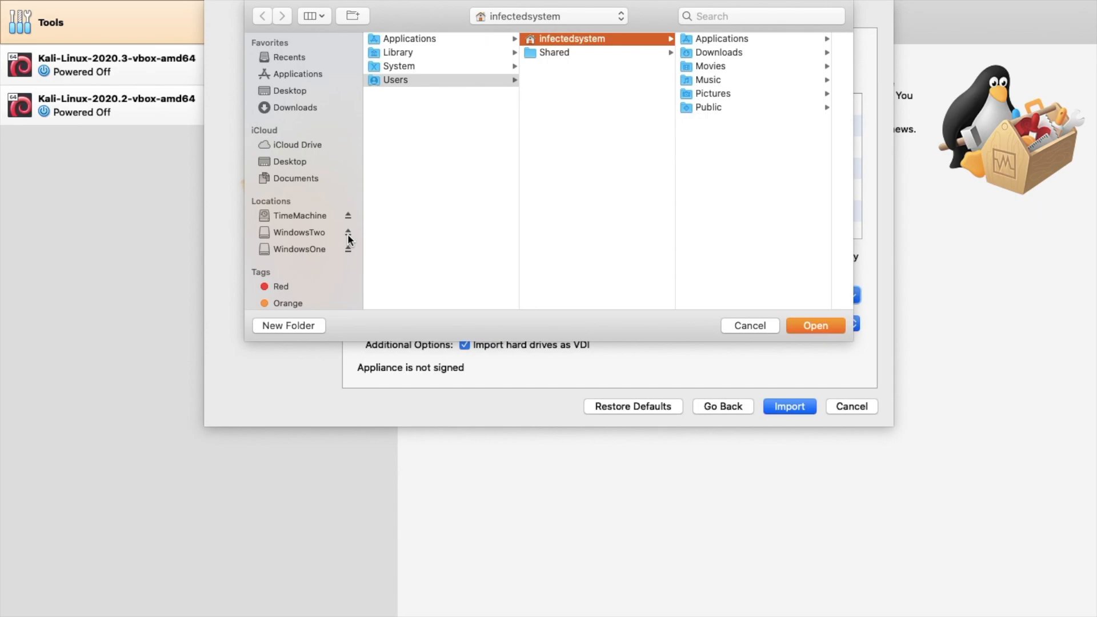
pyautogui.click(300, 250)
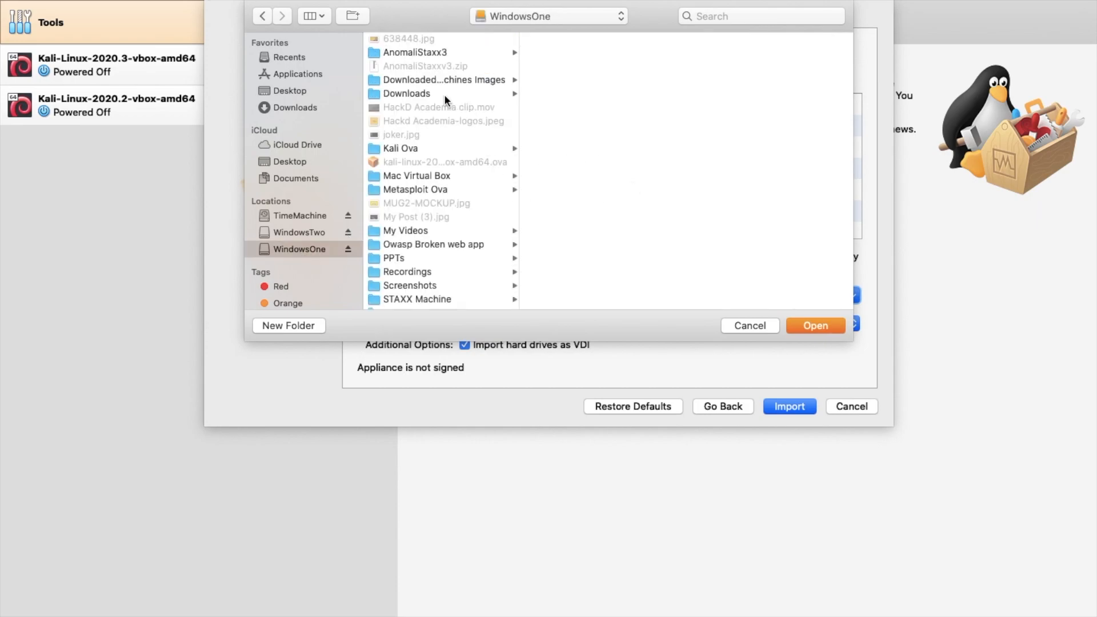
pyautogui.click(353, 15)
pyautogui.write('Test')
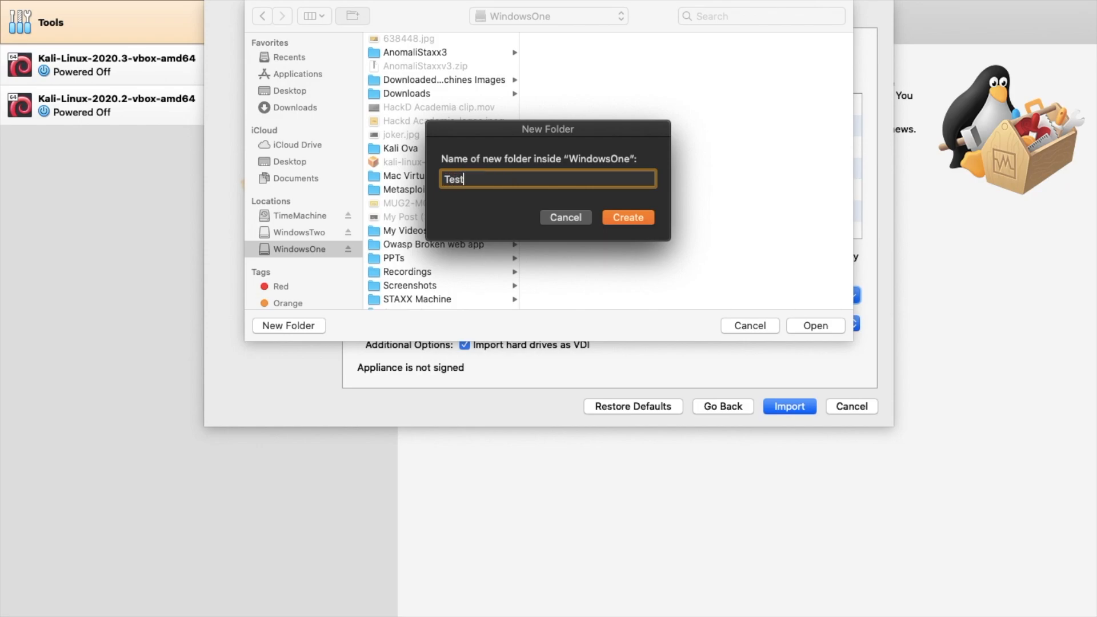
pyautogui.click(631, 218)
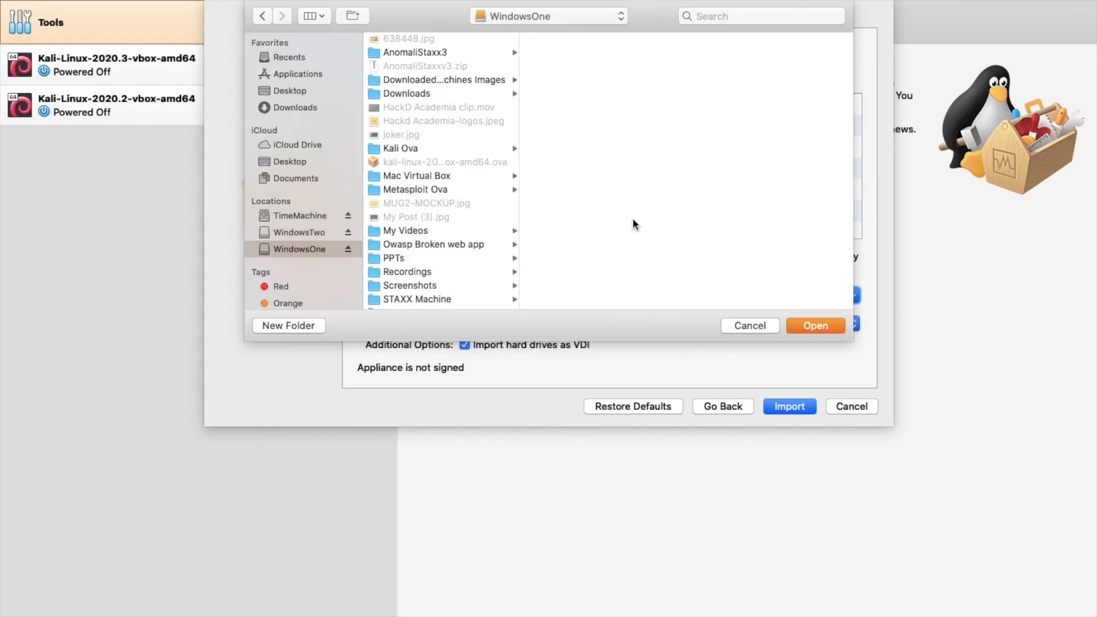
pyautogui.click(821, 329)
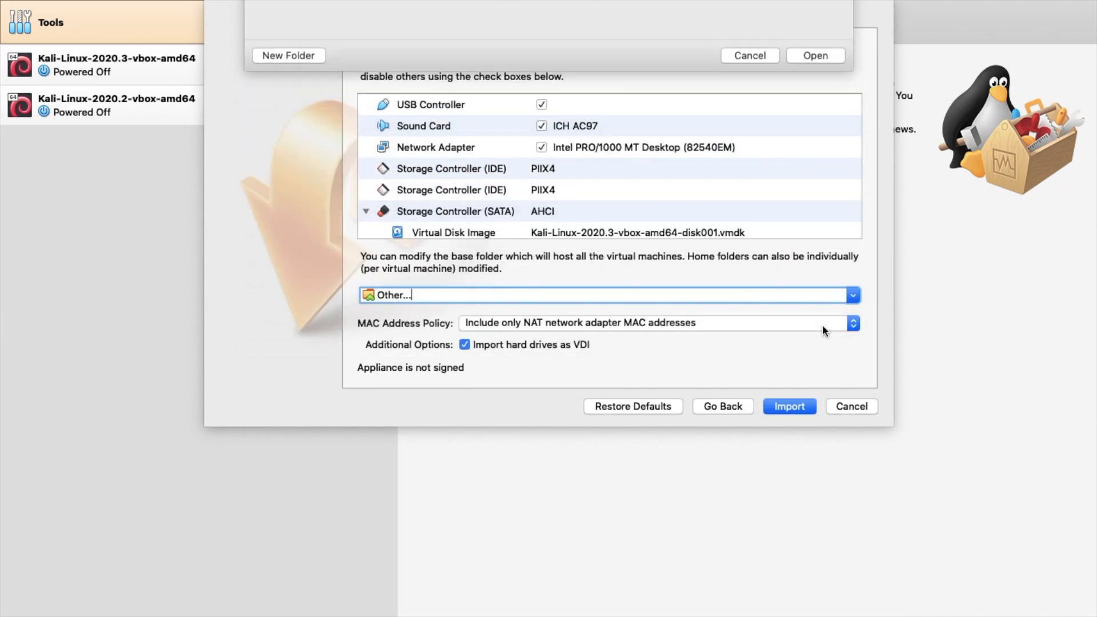
# Begin importing the Kali appliance and agree to its GPL v3 software license
pyautogui.click(794, 408)
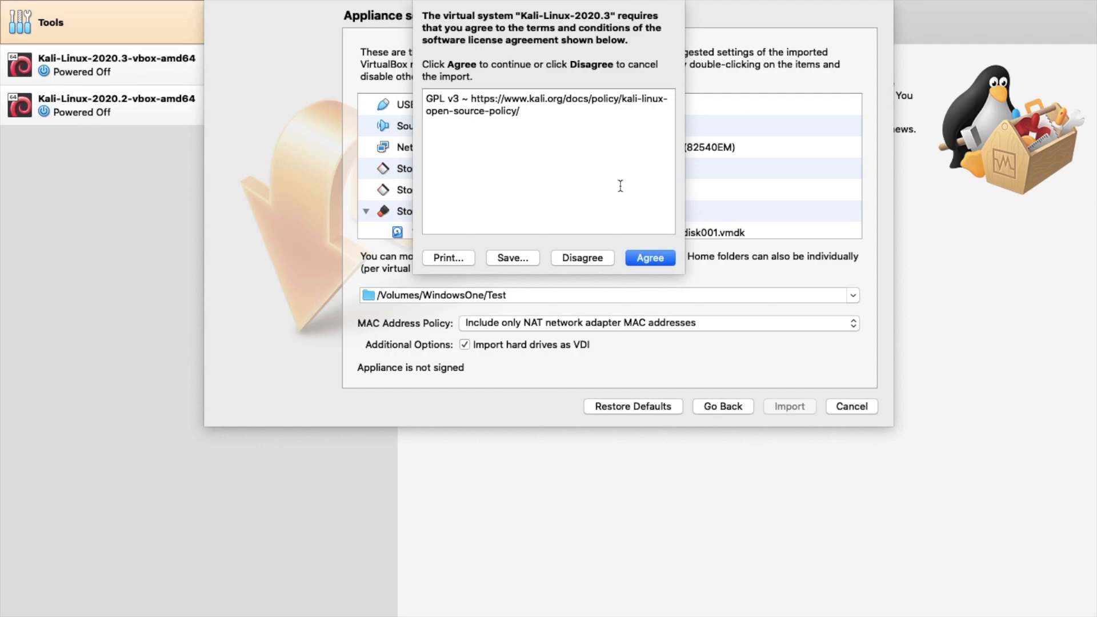
pyautogui.click(646, 259)
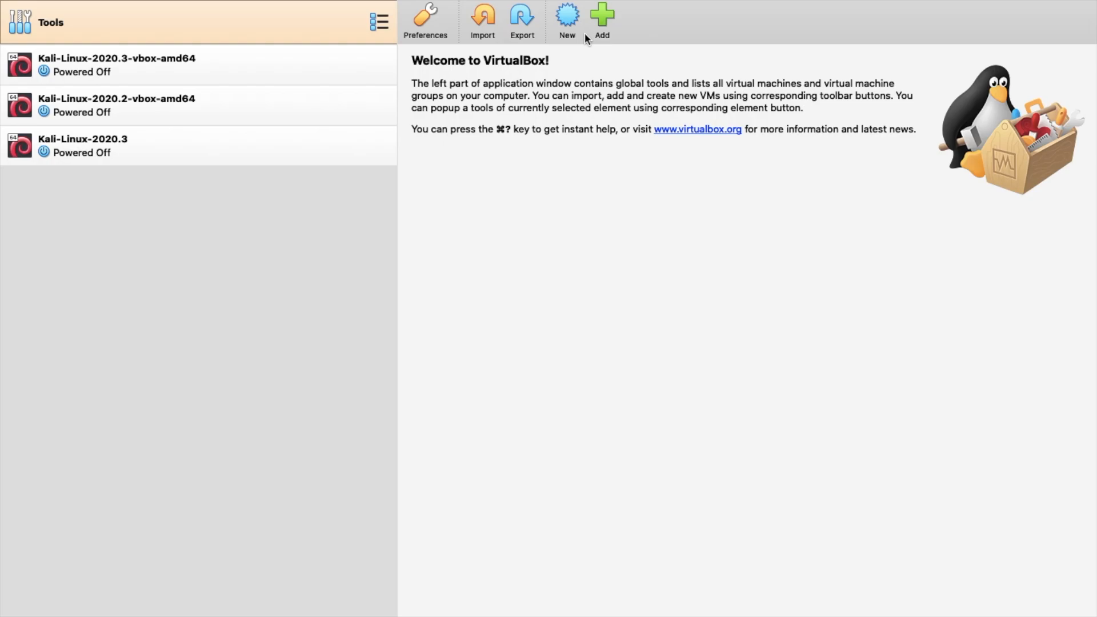
# Select Kali-Linux-2020.3 in the machine list to show its memory, video and disk details
pyautogui.click(148, 163)
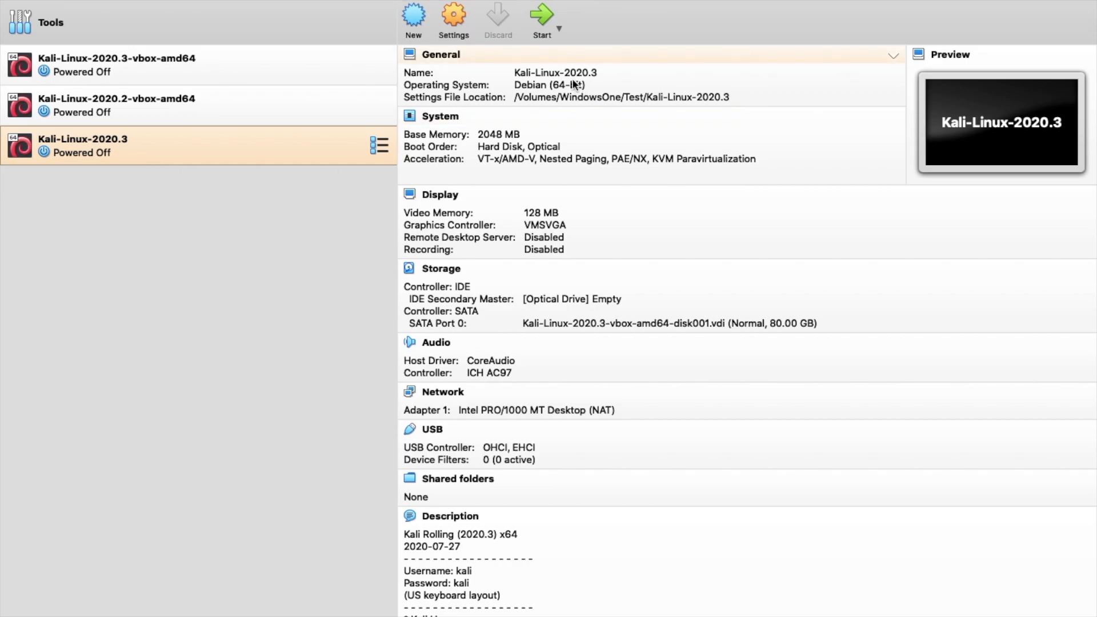
pyautogui.click(550, 31)
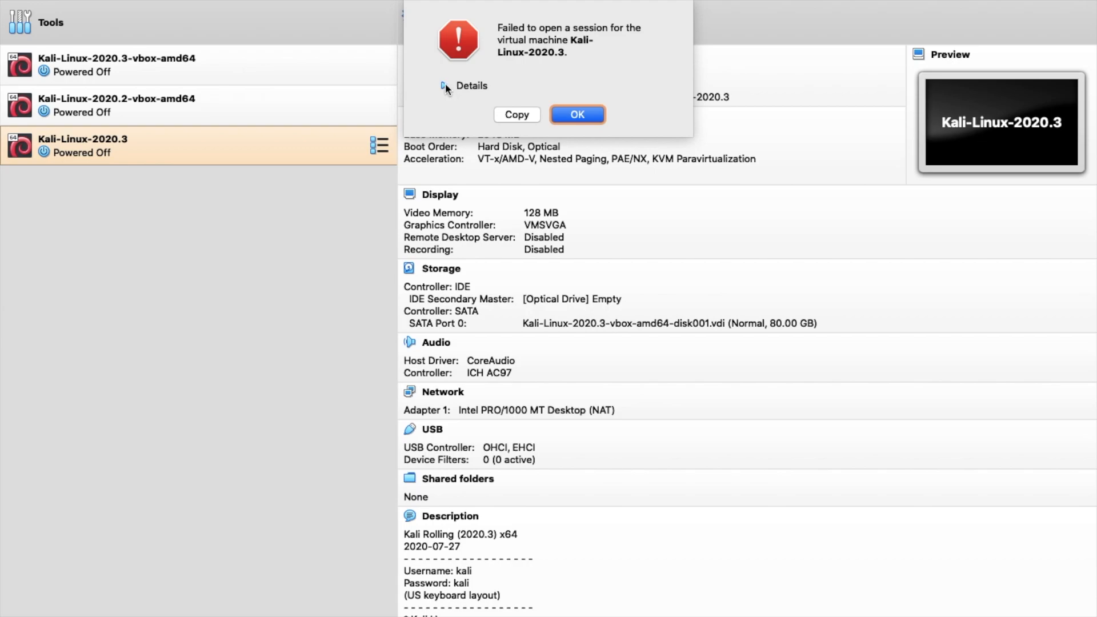
pyautogui.click(587, 115)
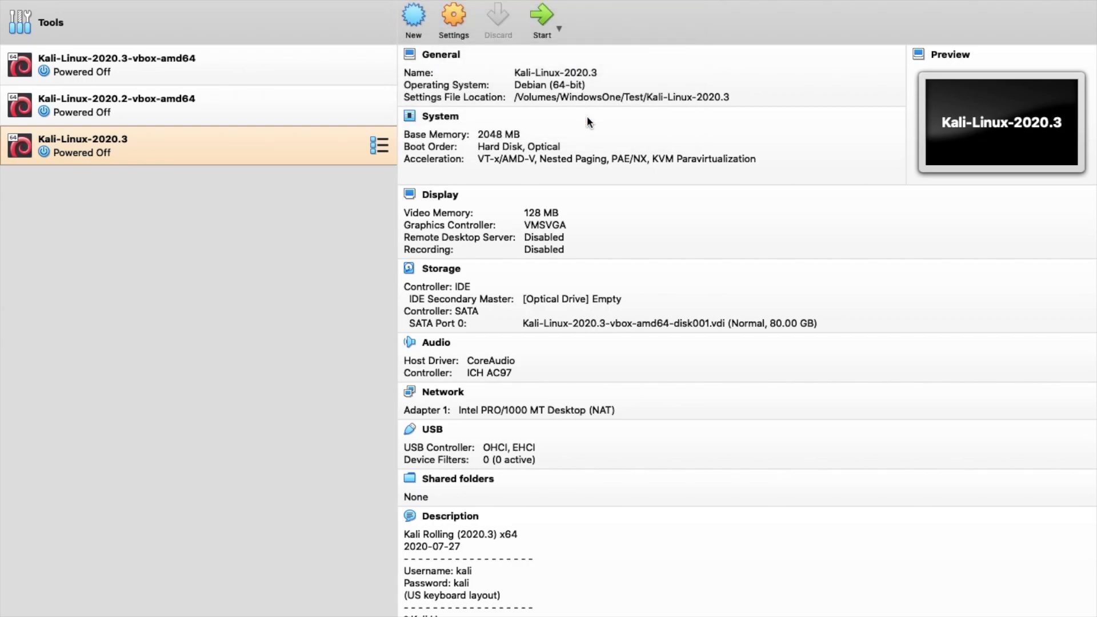
# Set Kali-Linux-2020.3's USB controller to USB 1.1 (OHCI) under Ports and save
pyautogui.click(455, 18)
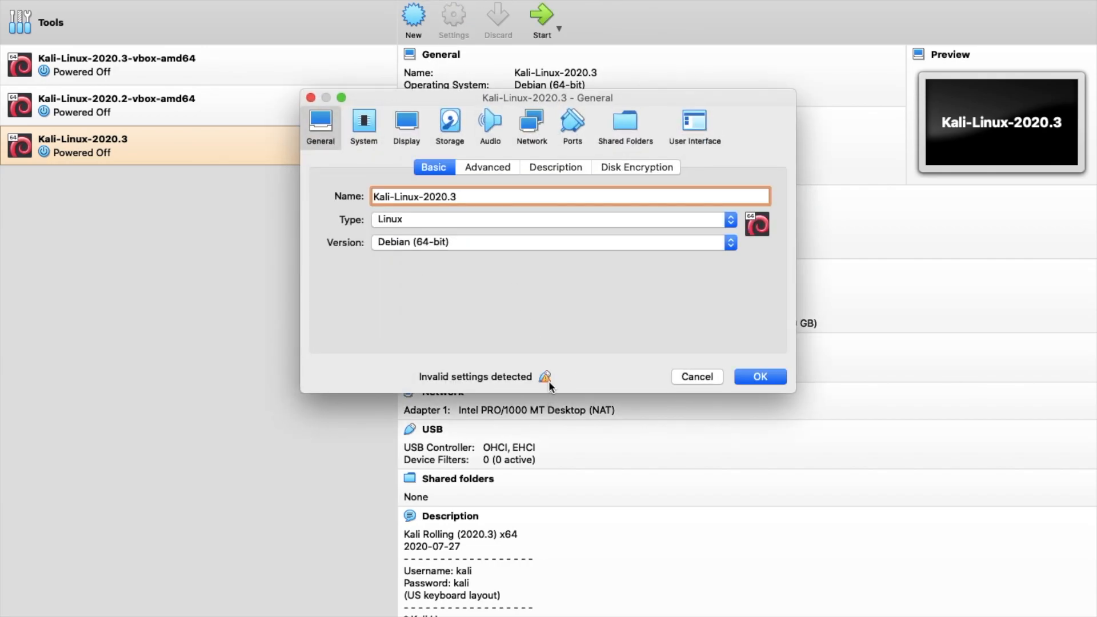
pyautogui.moveTo(547, 375)
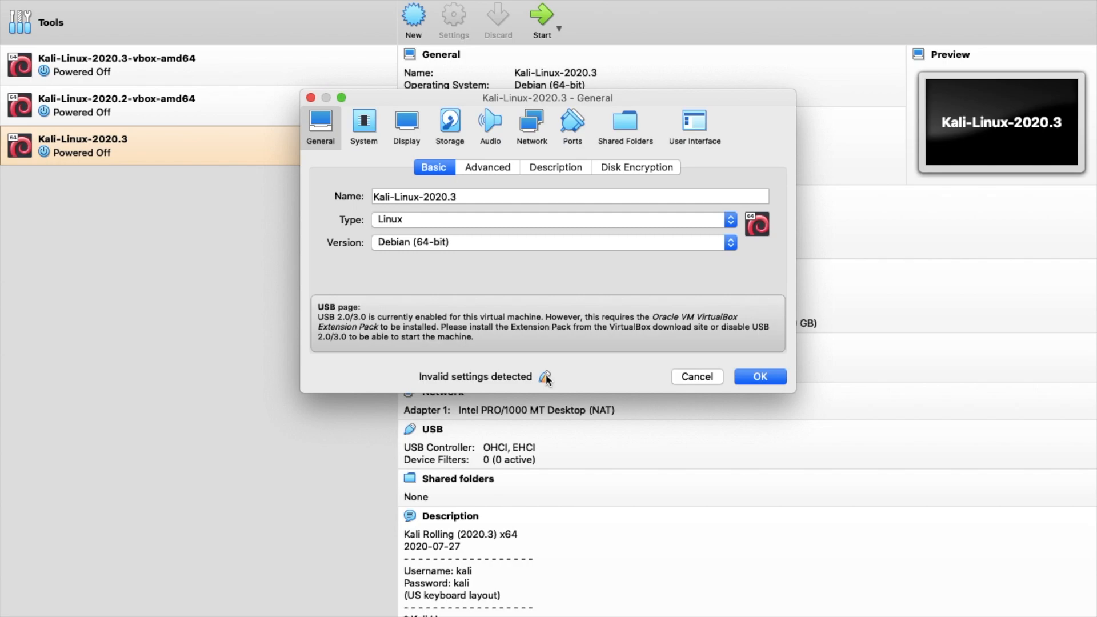
pyautogui.click(569, 129)
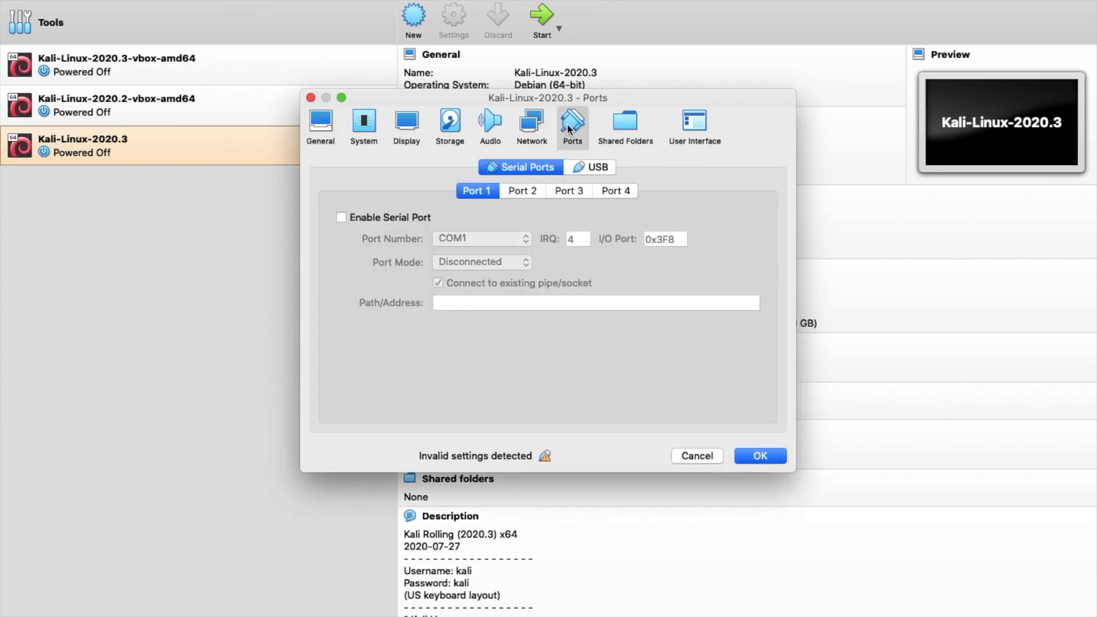
pyautogui.click(594, 166)
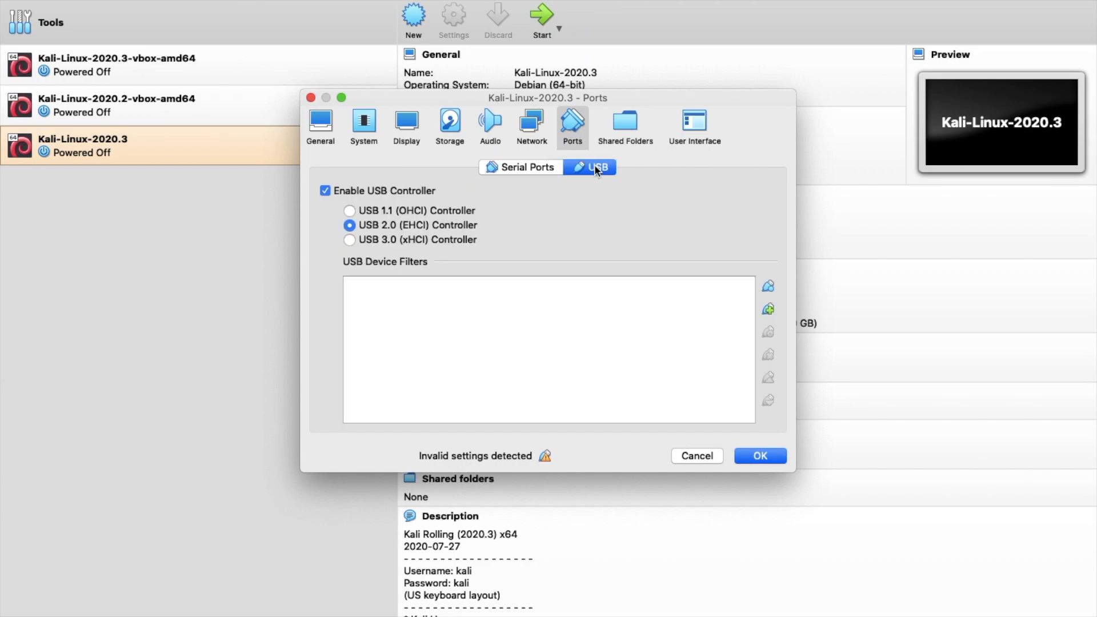
pyautogui.click(384, 210)
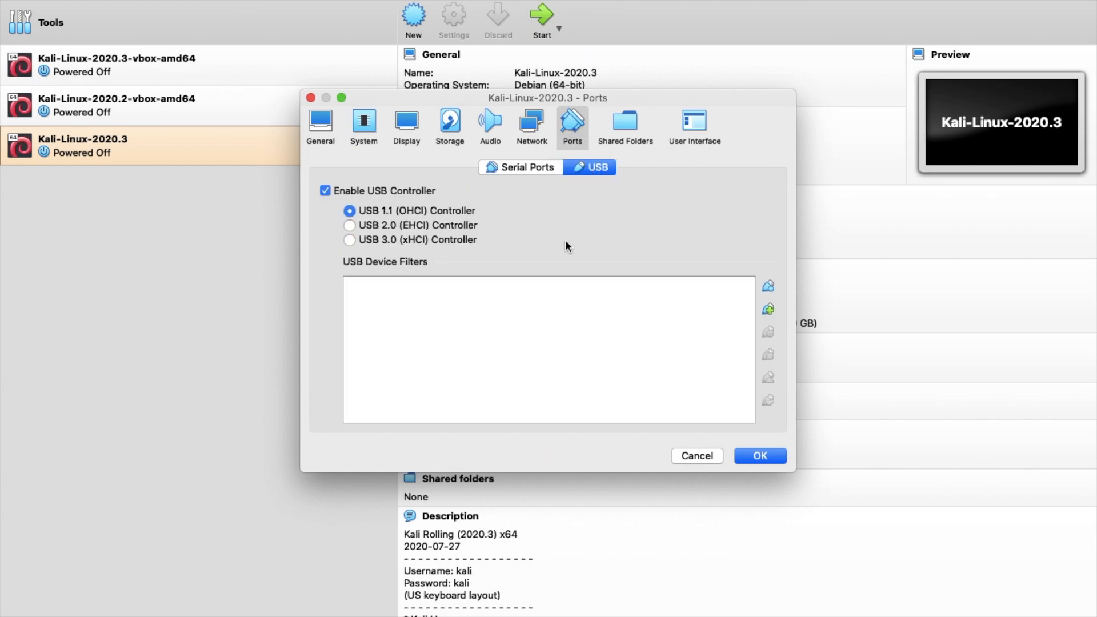
pyautogui.click(759, 457)
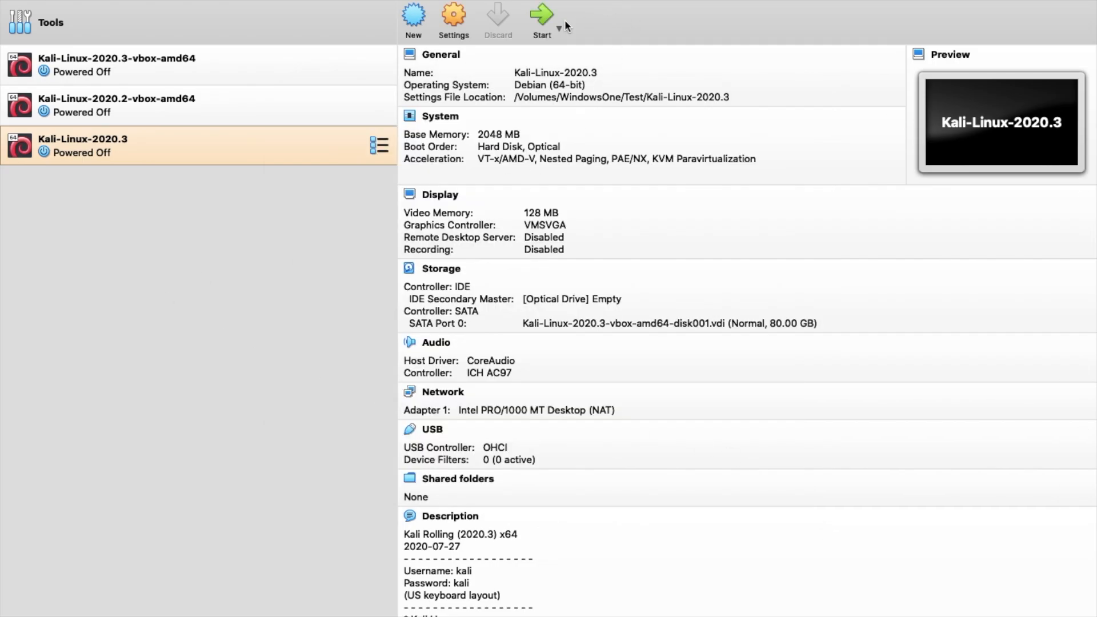
# Start the Kali-Linux-2020.3 machine and switch its window to full screen
pyautogui.click(541, 25)
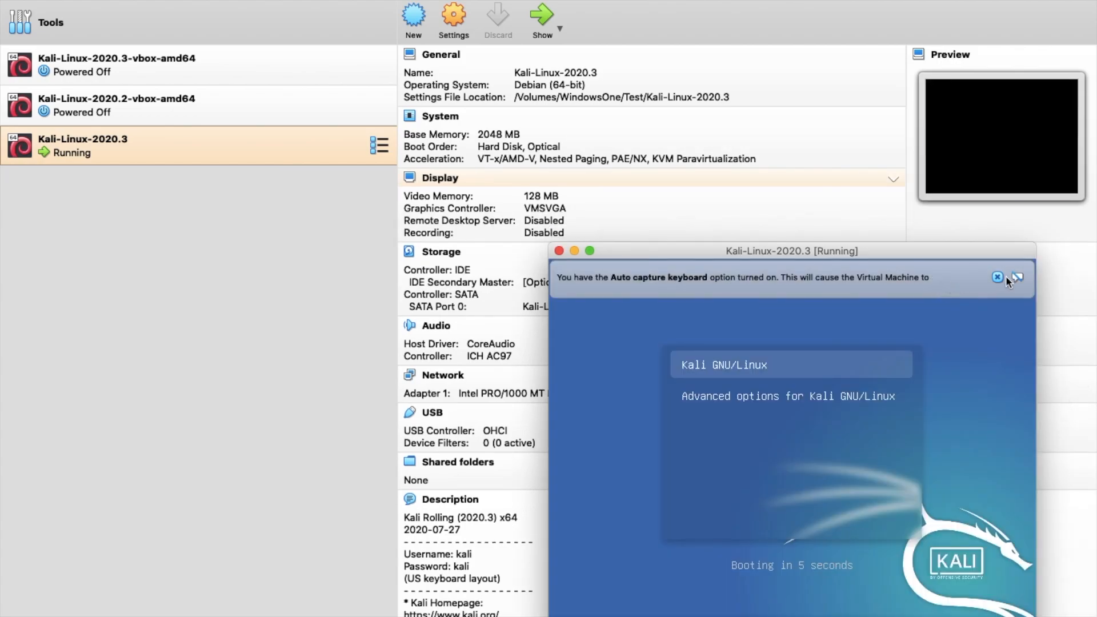
pyautogui.click(1006, 276)
pyautogui.press('super+f')
pyautogui.click(842, 427)
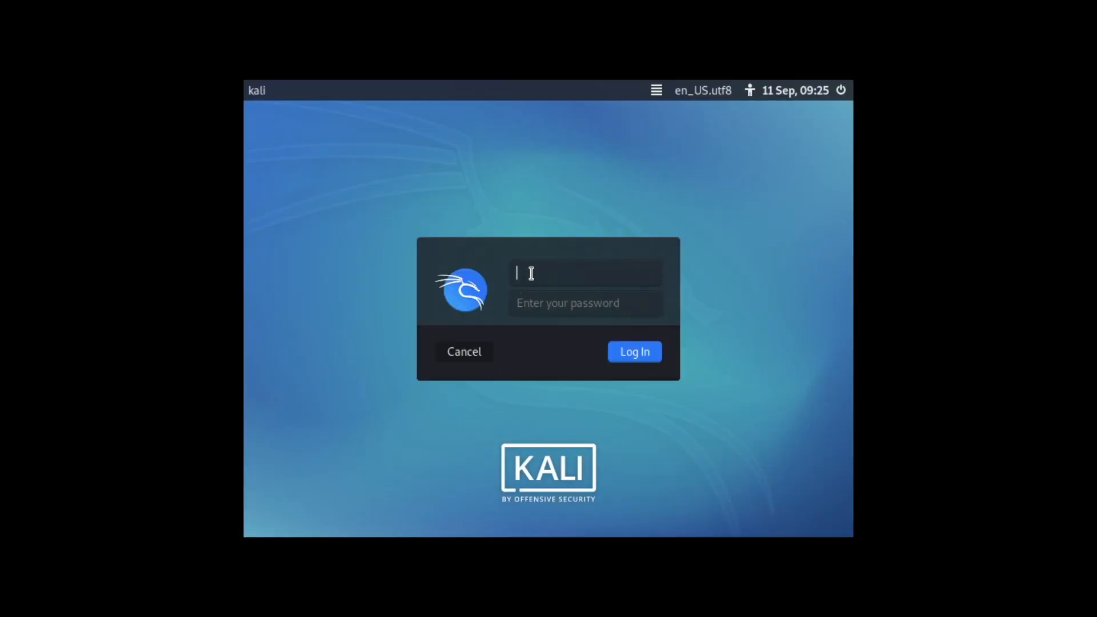
# Log in to the Kali desktop with the default account's username and password
pyautogui.write('kali')
pyautogui.press('Return')
pyautogui.write('kali')
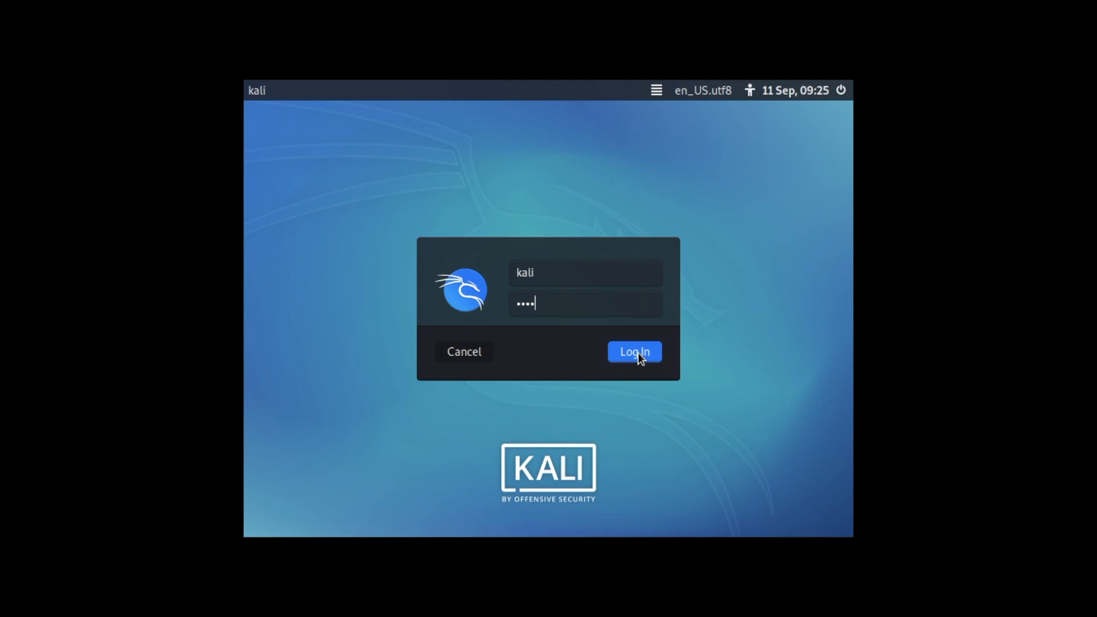
pyautogui.click(639, 353)
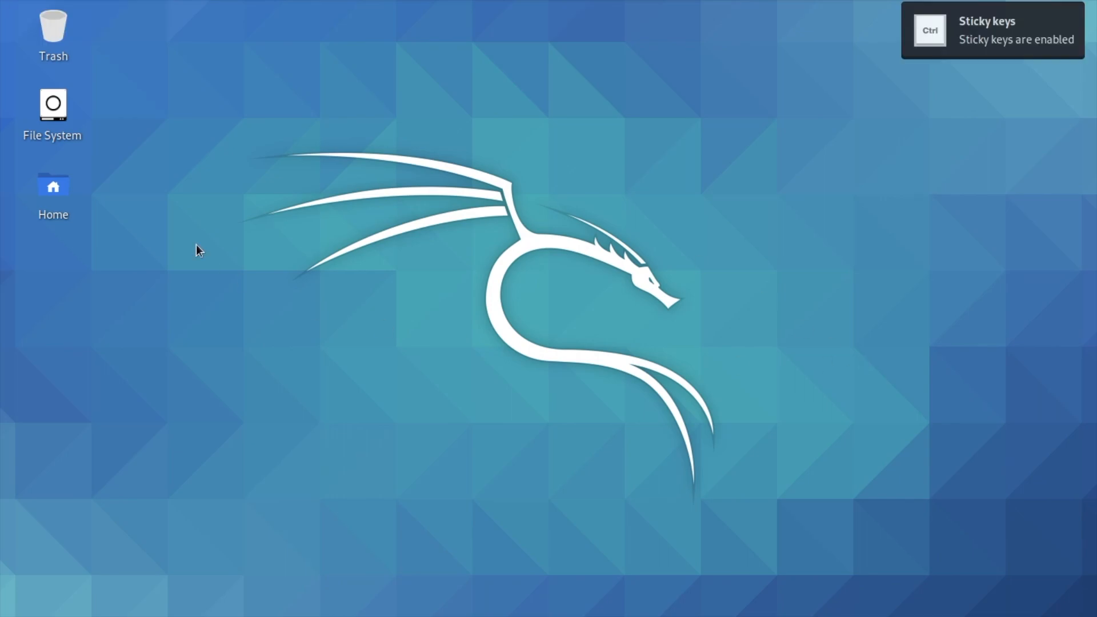
# Open a terminal, centre it on the desktop, and run ifconfig, which reports command not found
pyautogui.hotkey('ctrl', 'alt', 't')
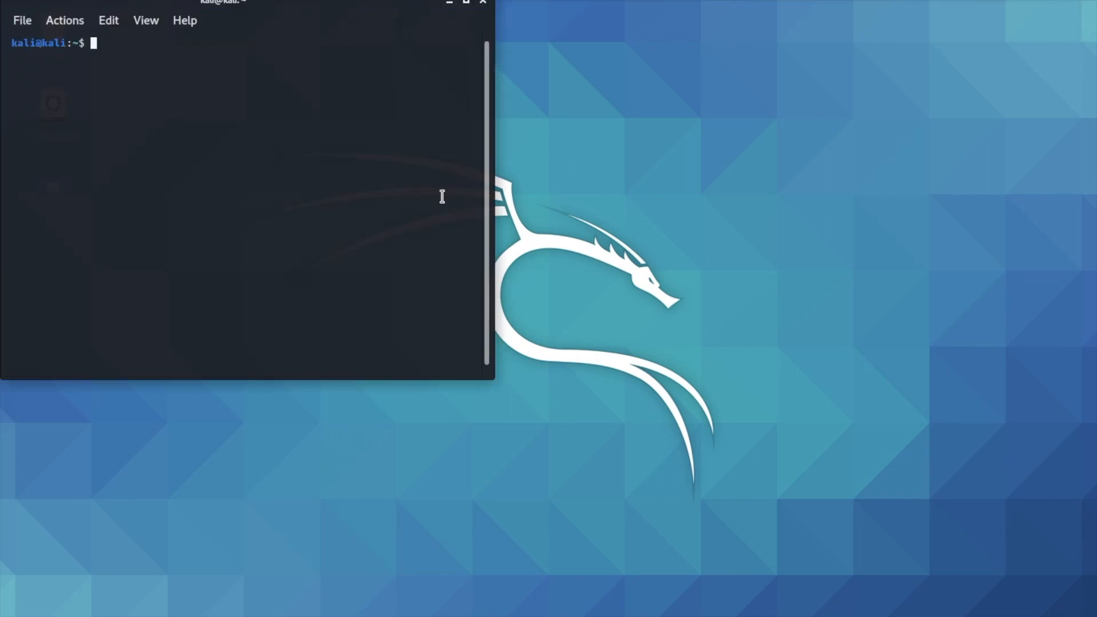
pyautogui.moveTo(351, 2); pyautogui.dragTo(519, 122)
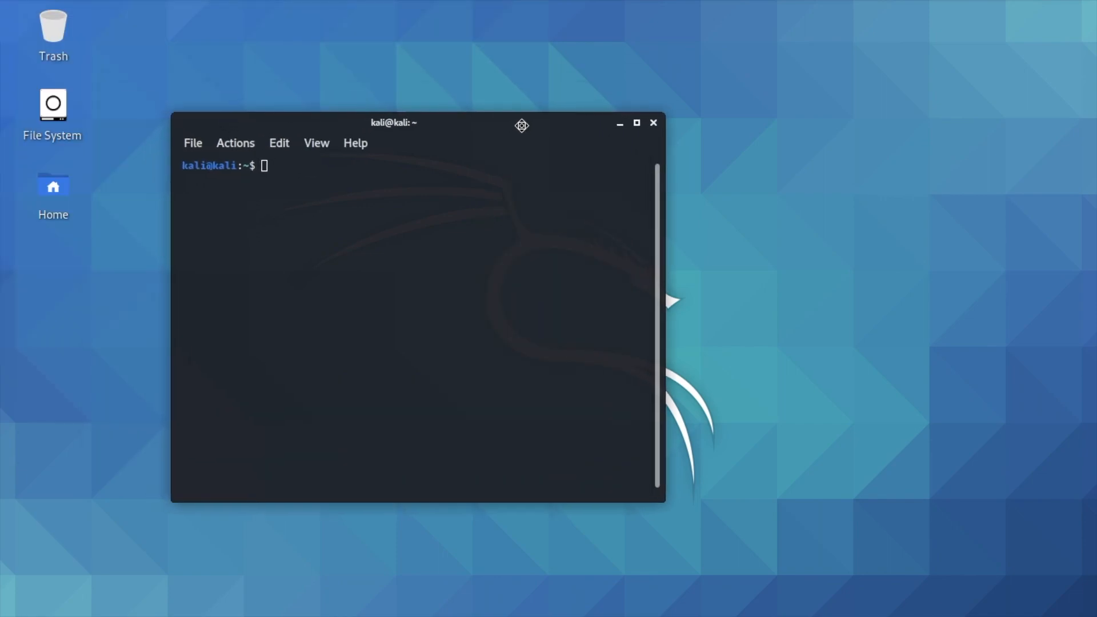
pyautogui.write('ifconf')
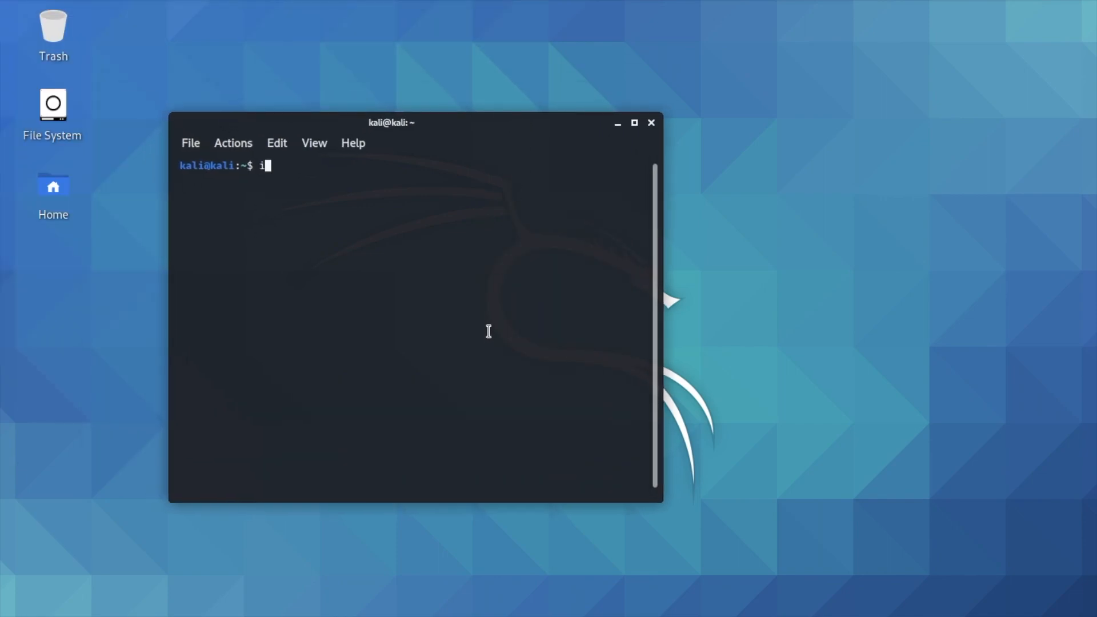
pyautogui.write('ig')
pyautogui.press('Return')
# Highlight and then clear the error line and the word ifconfig in the terminal
pyautogui.moveTo(387, 180); pyautogui.dragTo(182, 178)
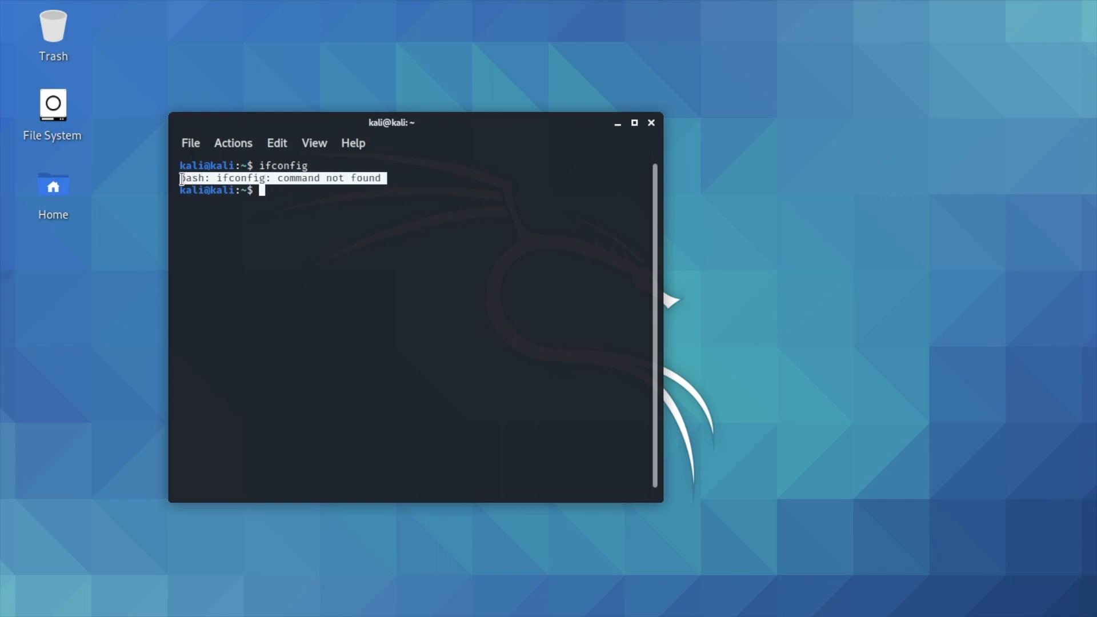
pyautogui.click(291, 167)
pyautogui.doubleClick(290, 167)
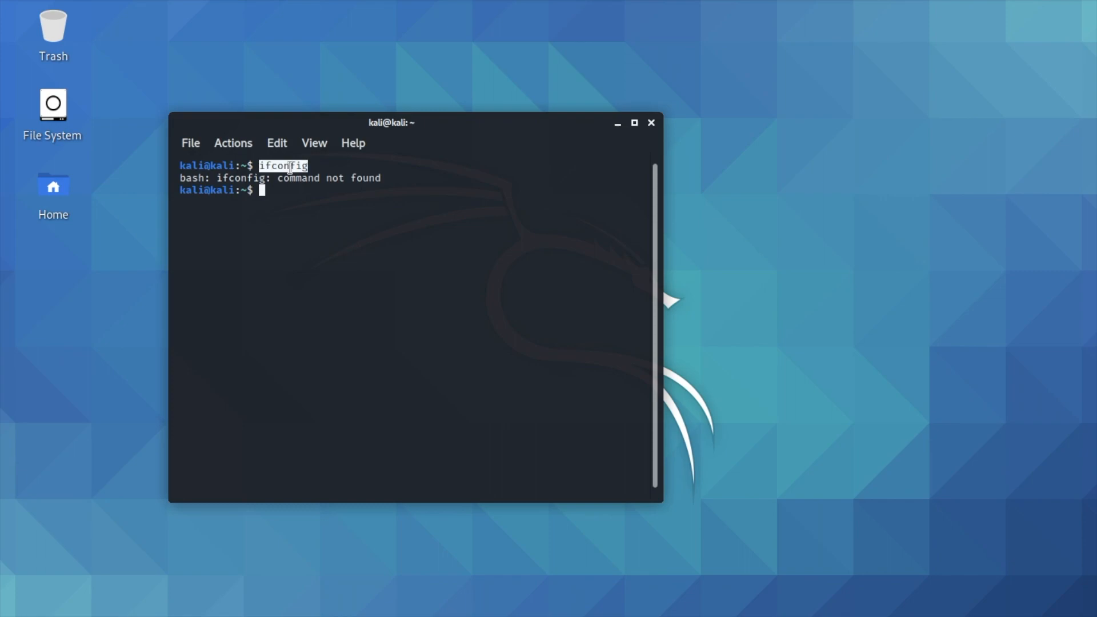
pyautogui.click(301, 189)
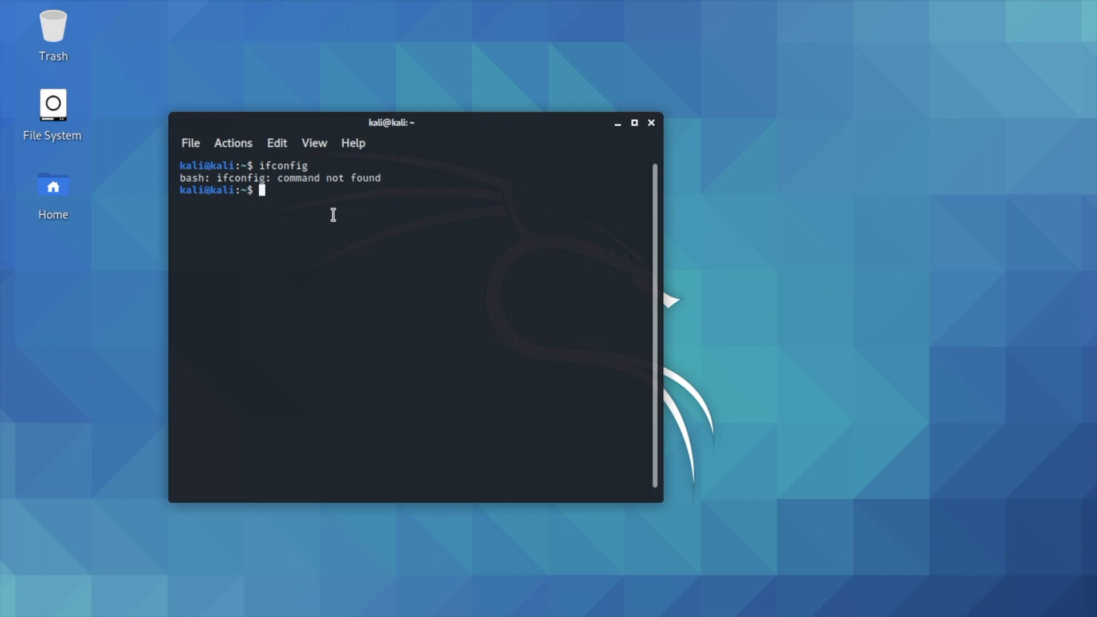
# Switch to a root shell with sudo su, entering the user password
pyautogui.write('sudo su')
pyautogui.press('Return')
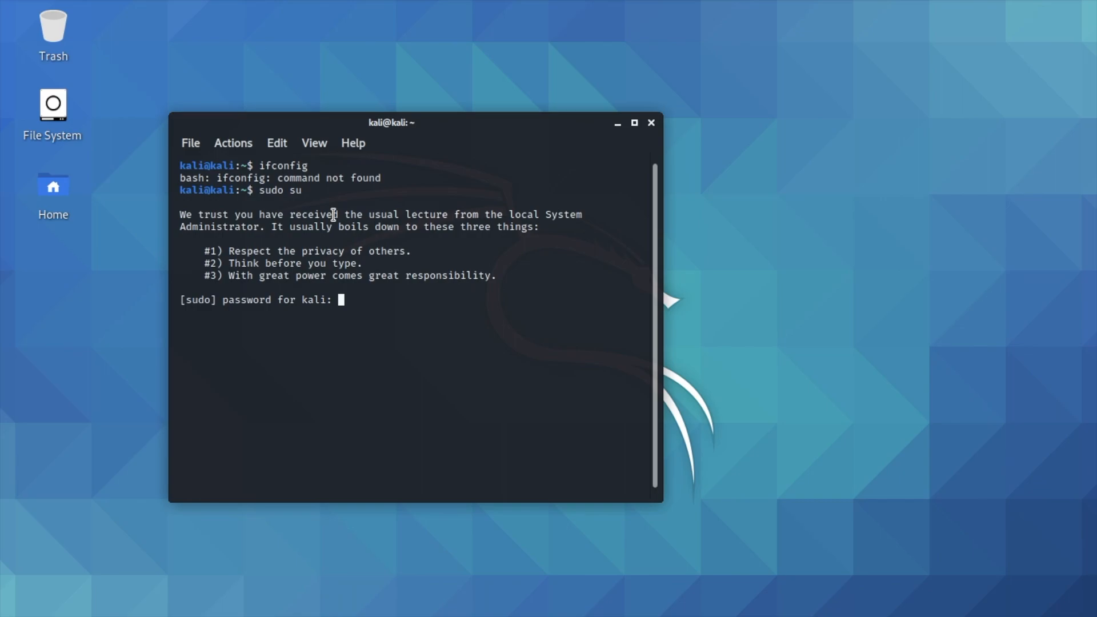
pyautogui.press('Return')
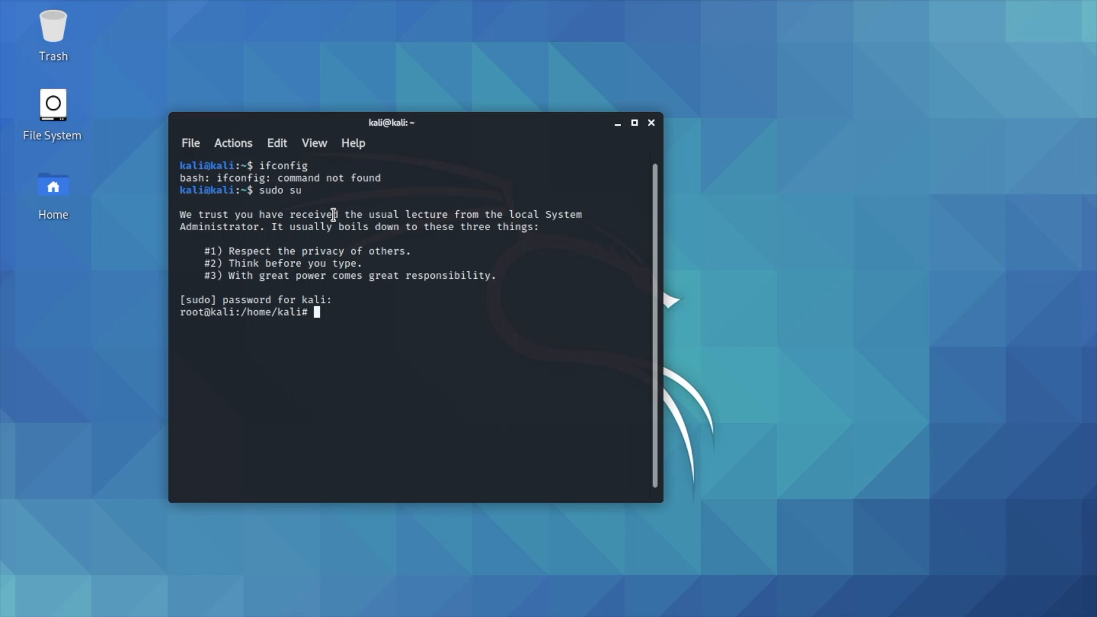
# Set a new root password with passwd root, then enter the reboot command
pyautogui.write('pass')
pyautogui.press('Tab')
pyautogui.press('Tab')
pyautogui.write('w')
pyautogui.press('Tab')
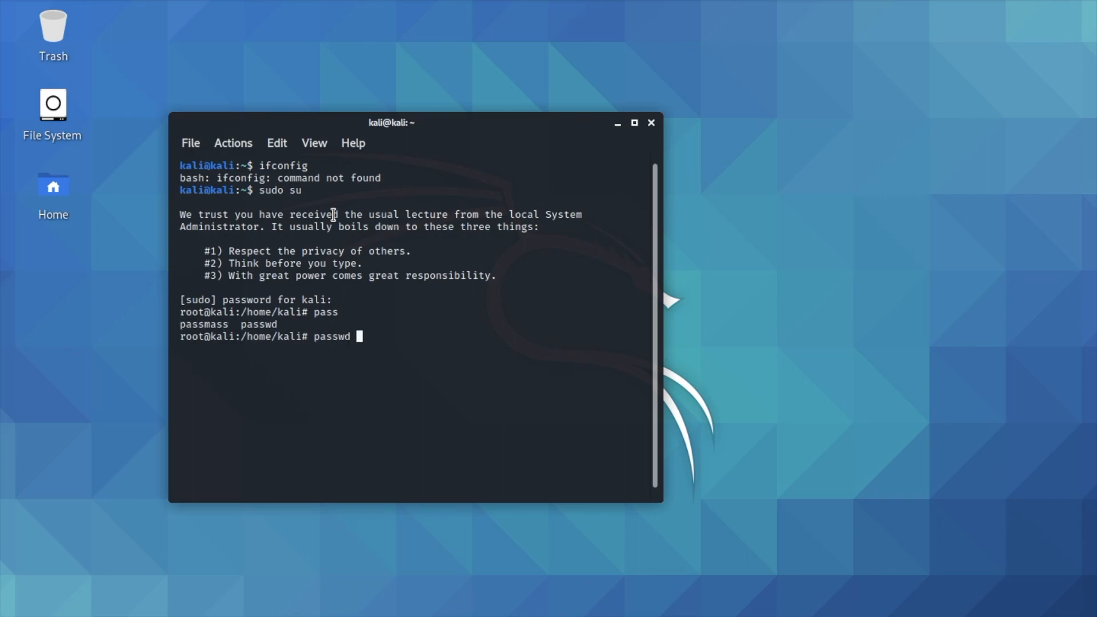
pyautogui.write('root')
pyautogui.press('Return')
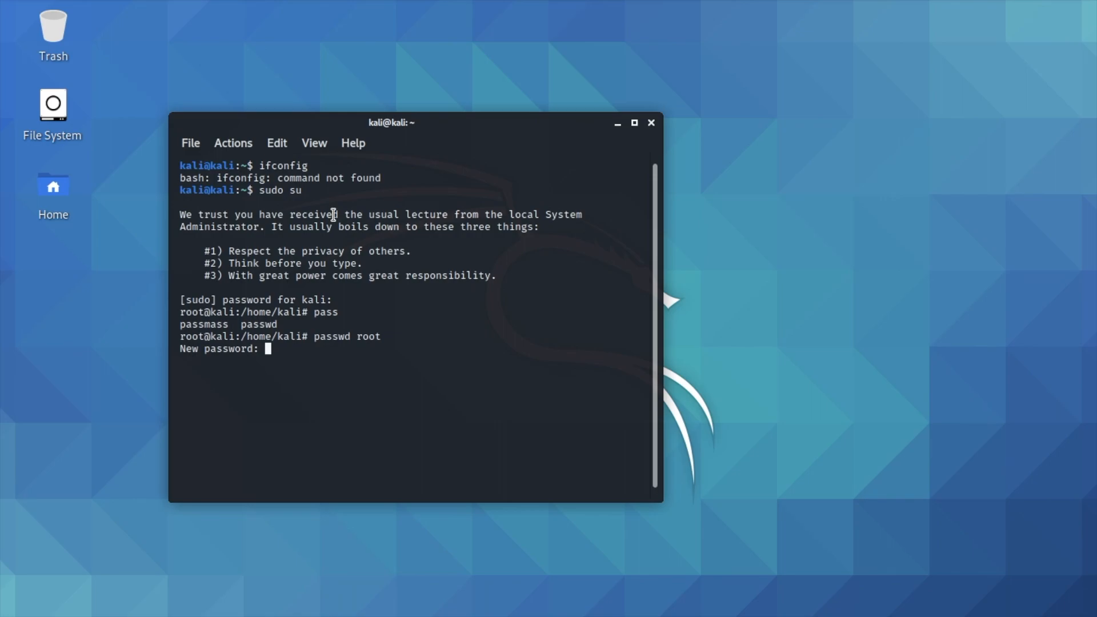
pyautogui.press('Return')
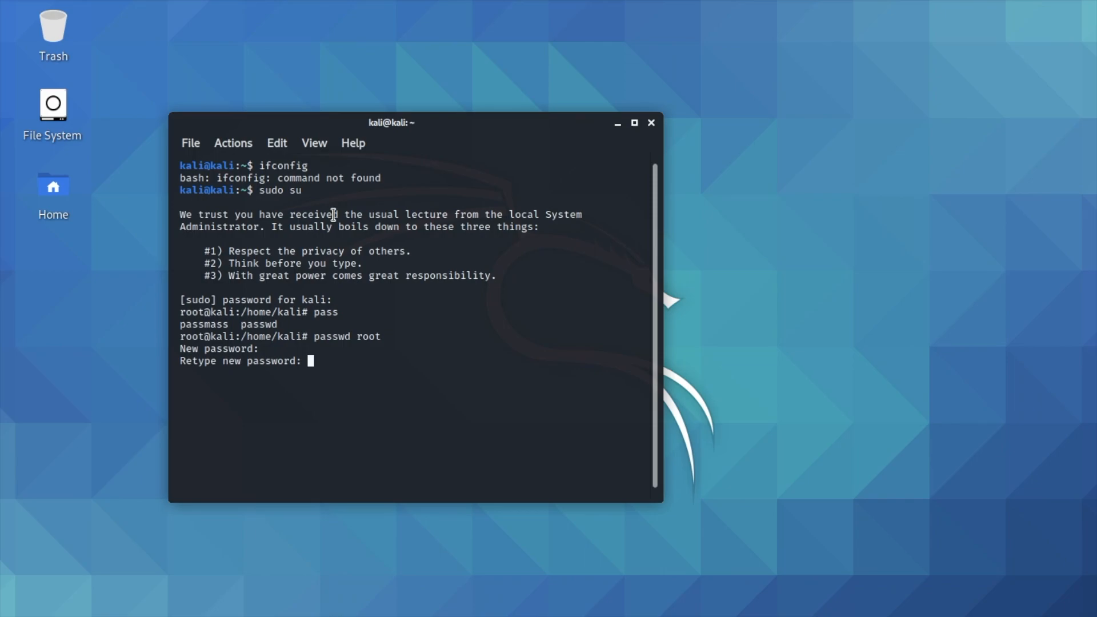
pyautogui.press('Return')
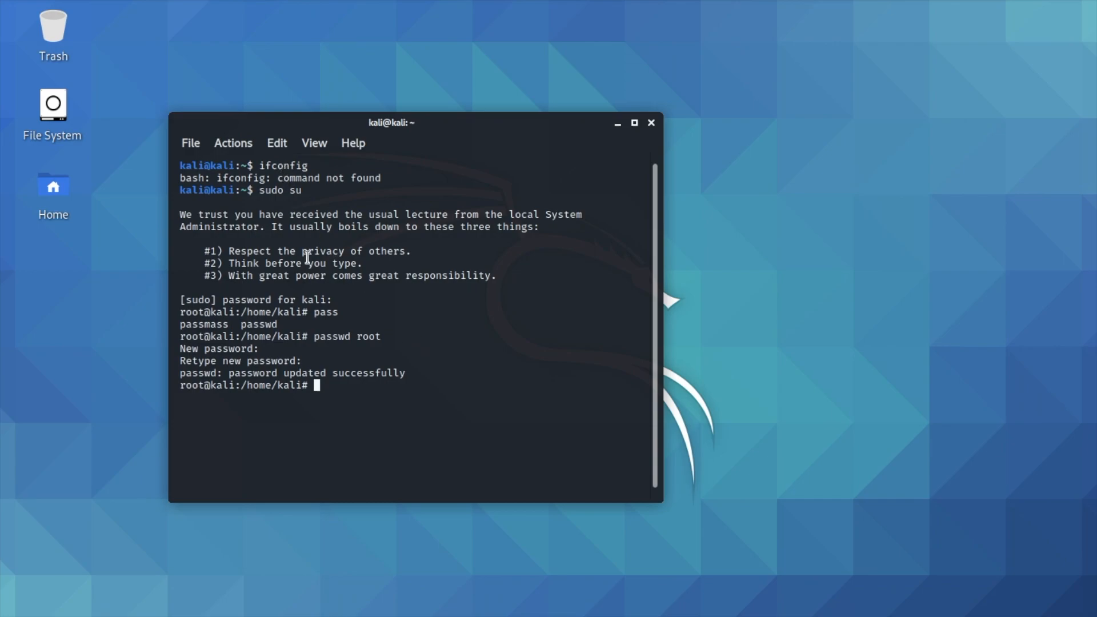
pyautogui.write('reboot')
# Reboot Kali through the default GRUB entry and sign in as root with the new password
pyautogui.press('Return')
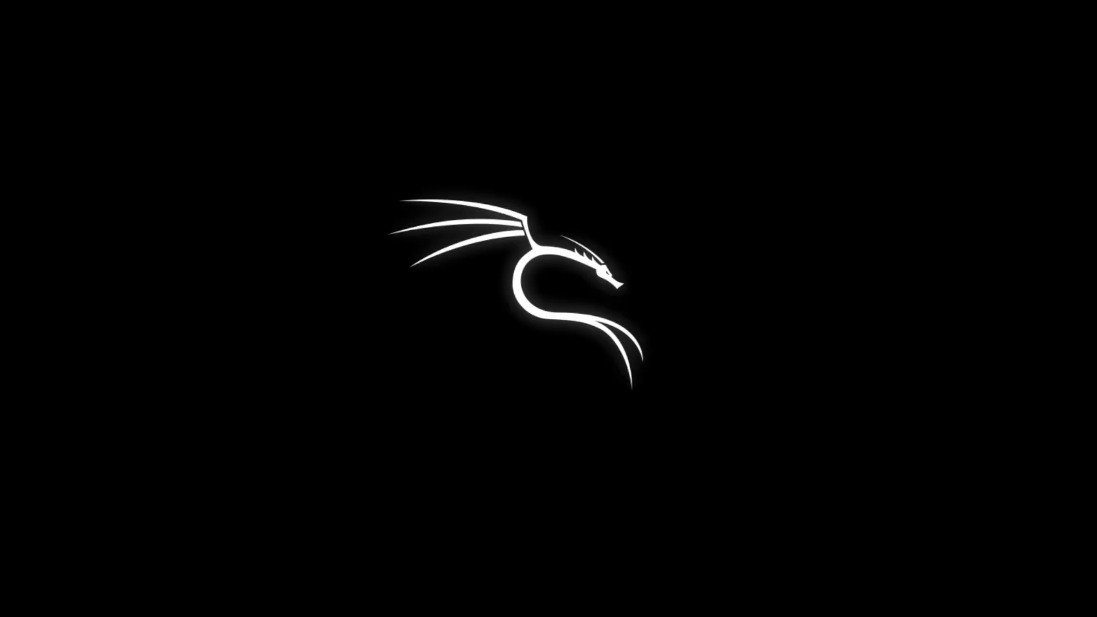
pyautogui.press('Return')
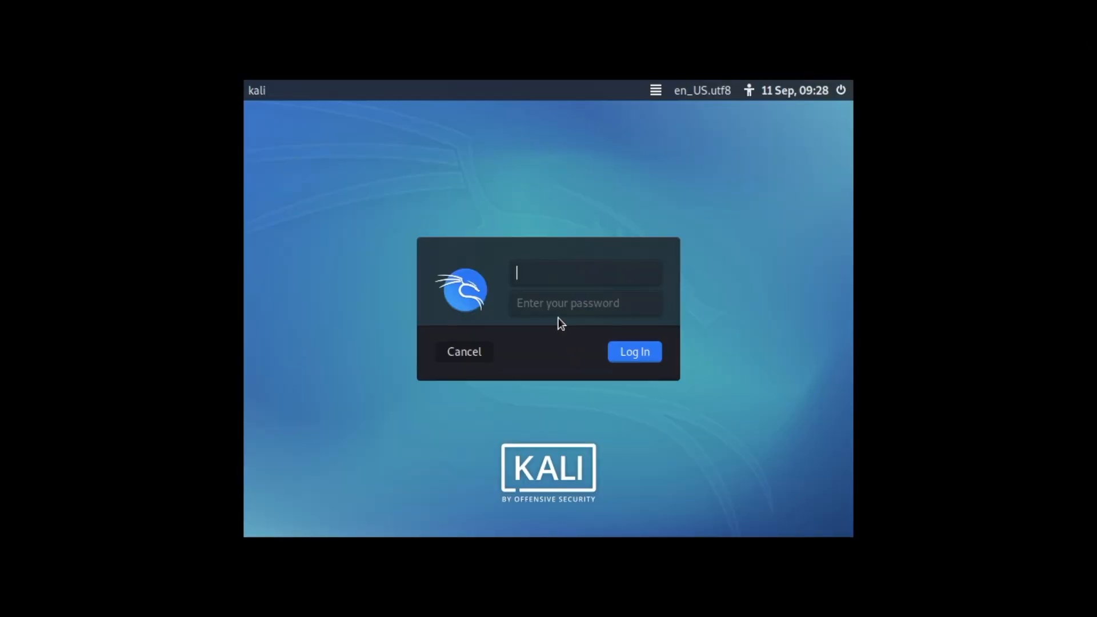
pyautogui.write('root')
pyautogui.press('Return')
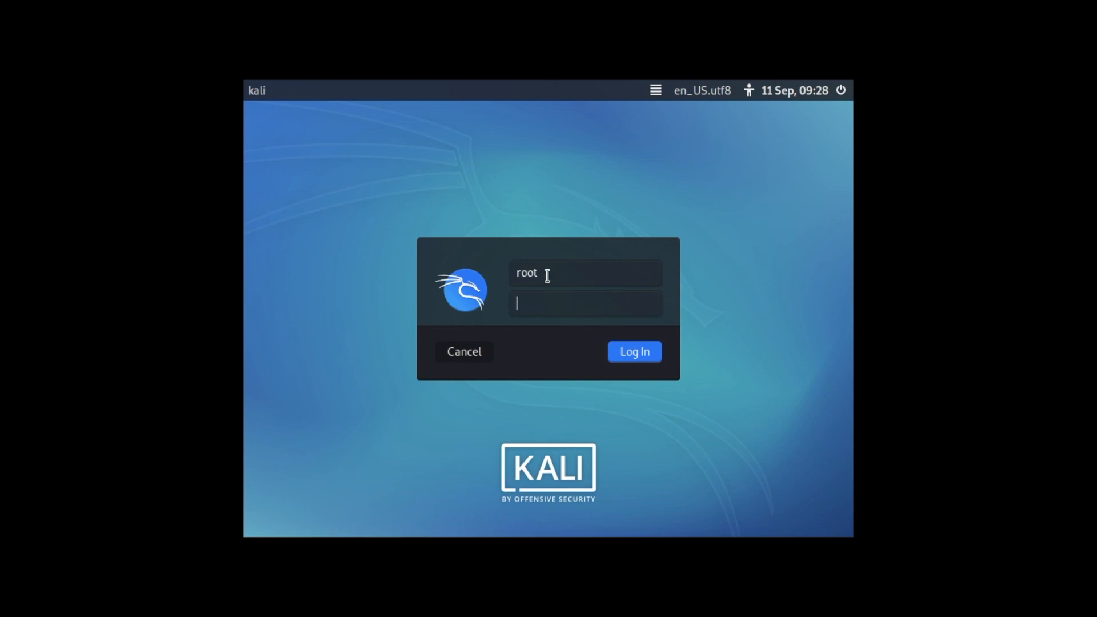
pyautogui.write('toortoor')
pyautogui.press('Return')
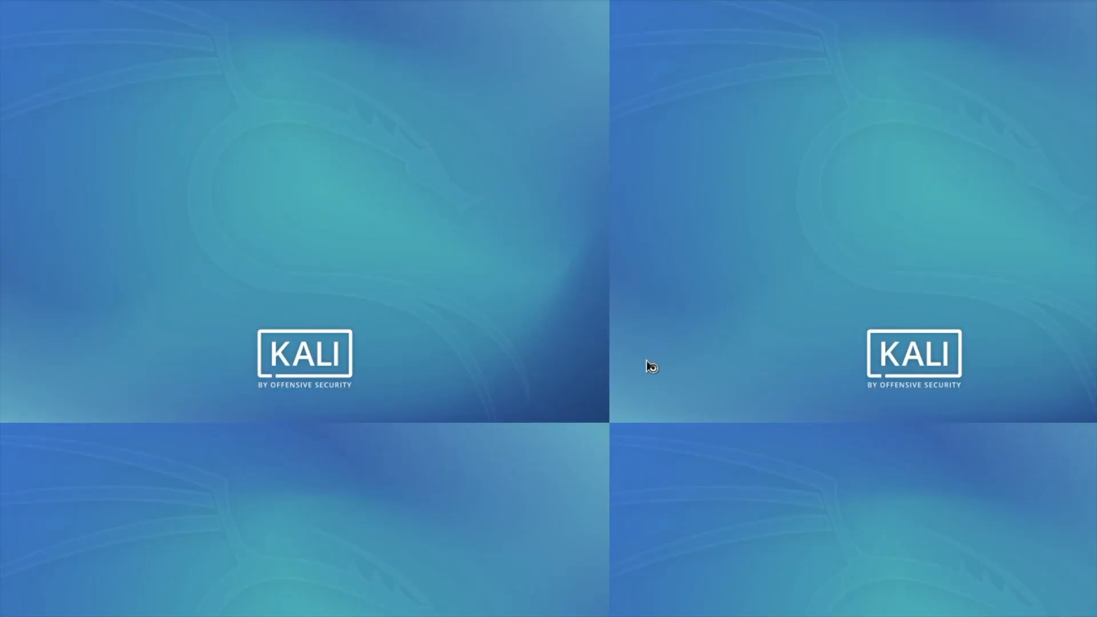
# Open a terminal and run ifconfig to show eth0 at 10.0.2.15 and lo
pyautogui.click(125, 1)
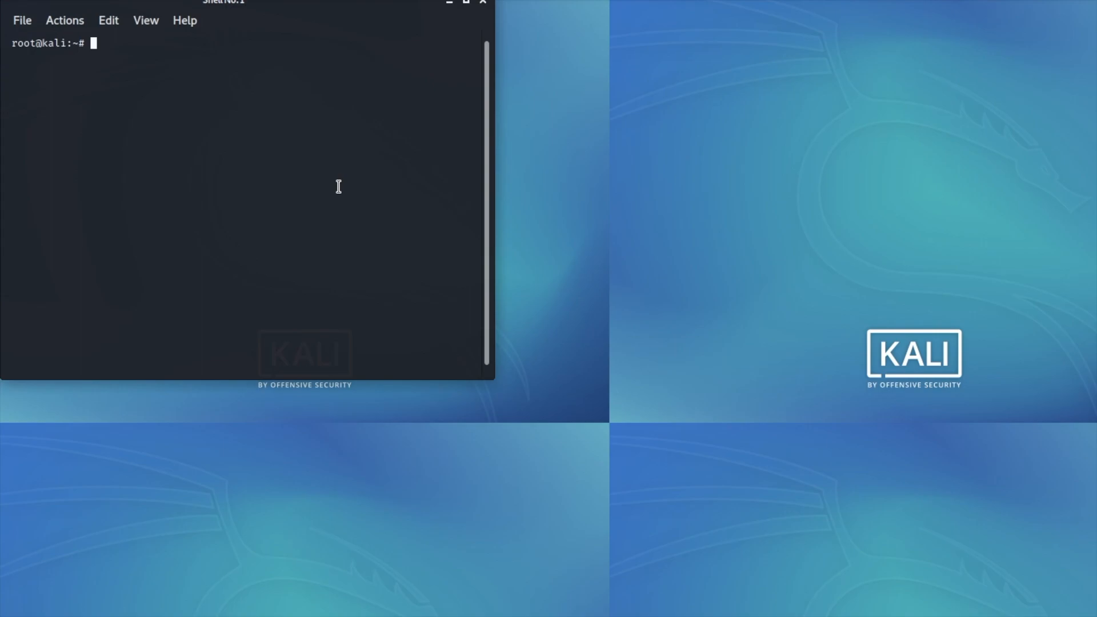
pyautogui.write('ifconfig')
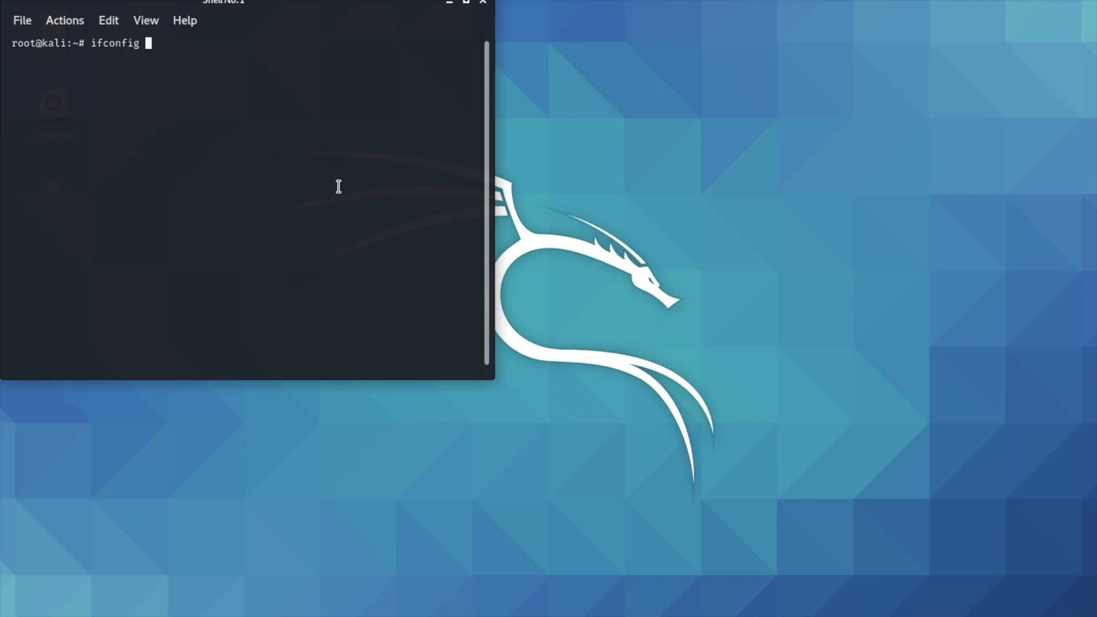
pyautogui.press('Return')
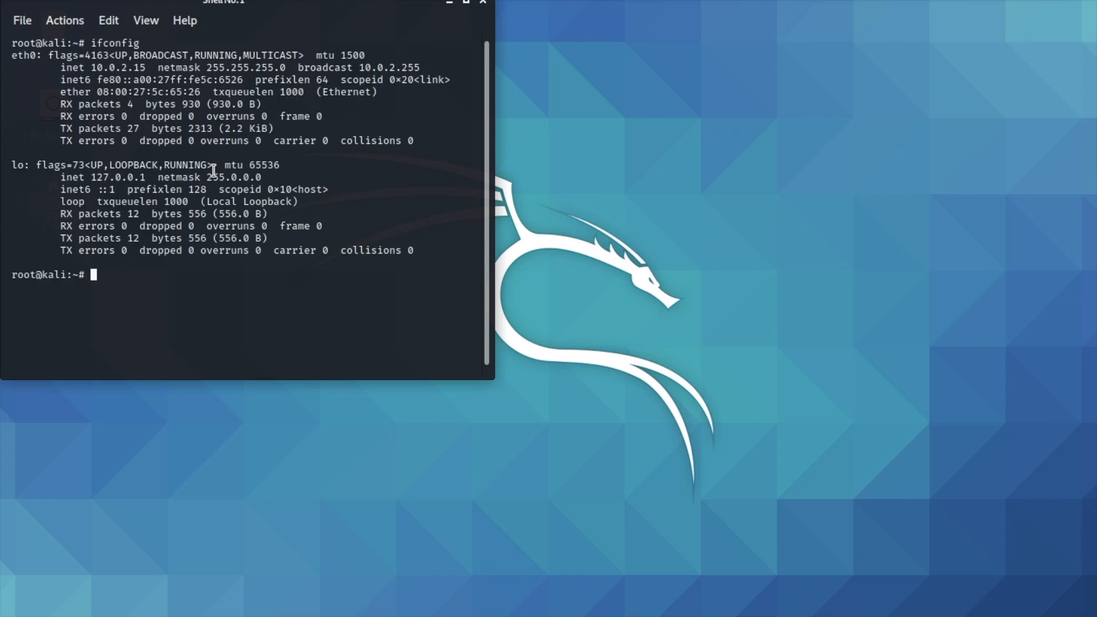